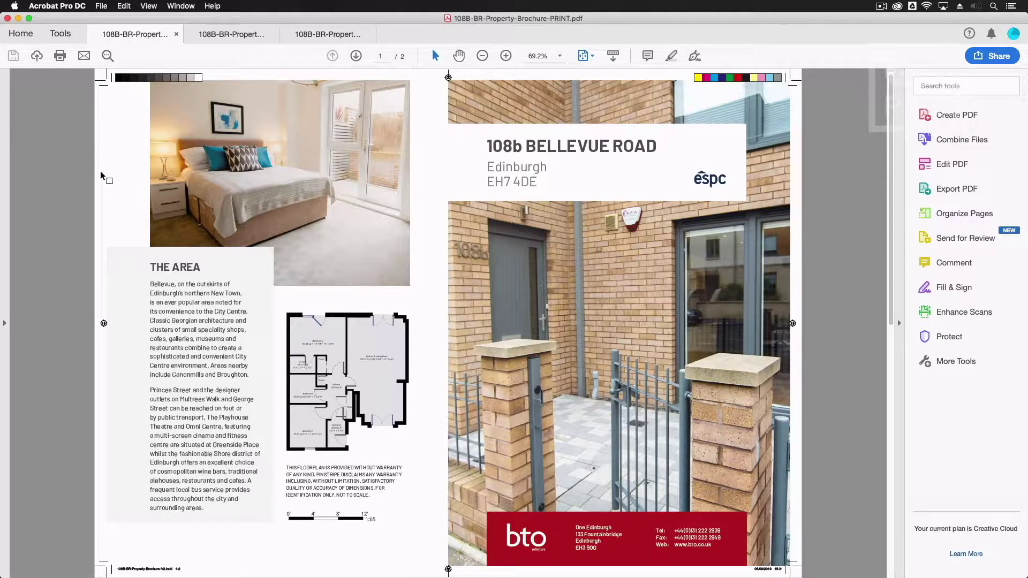
# Step: Zoom the PRINT PDF cover spread to 100% and scroll to check its edges and bleed
pyautogui.press('super+equal')
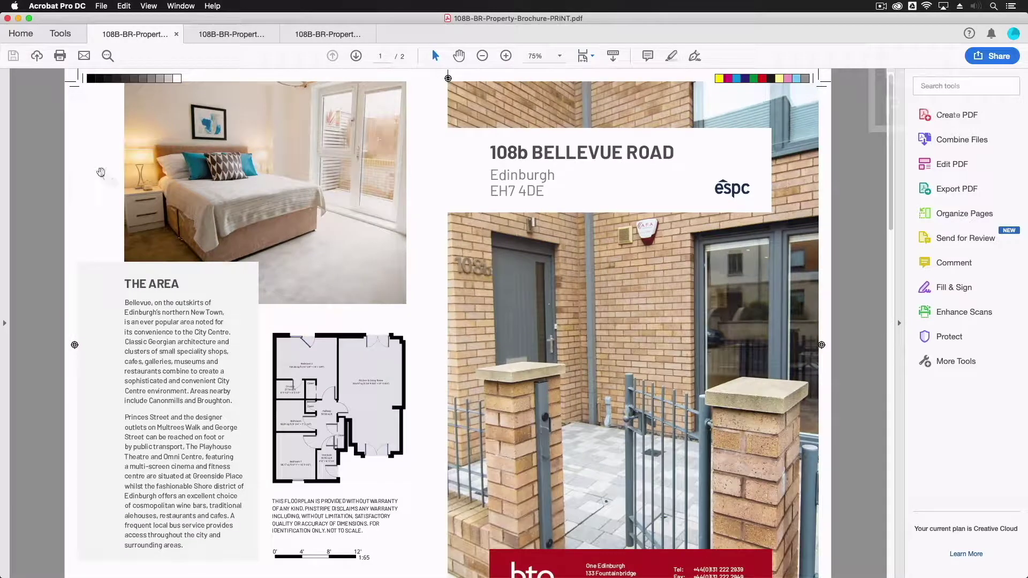
pyautogui.press('super+equal')
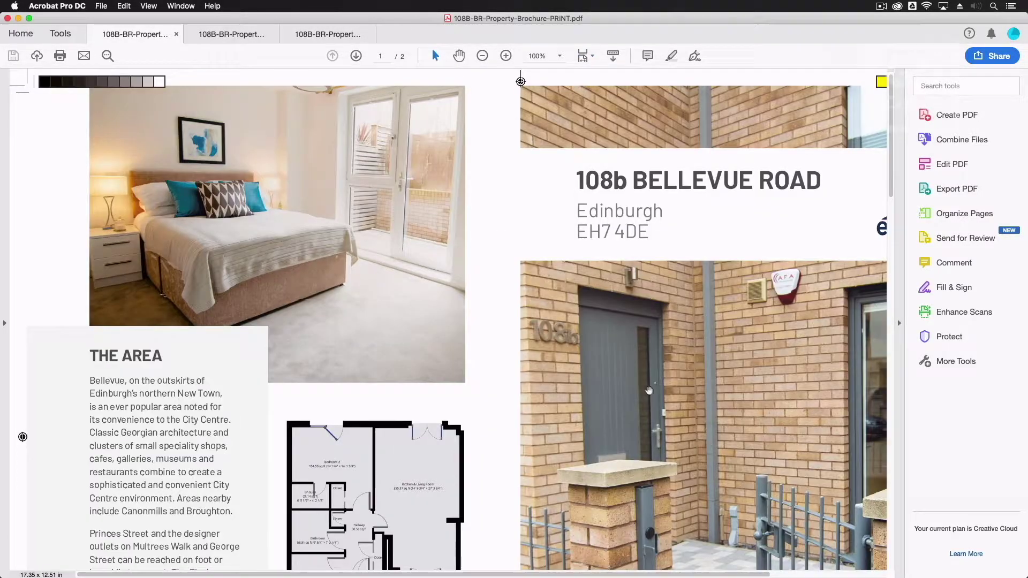
pyautogui.hscroll(2, 249, 380)
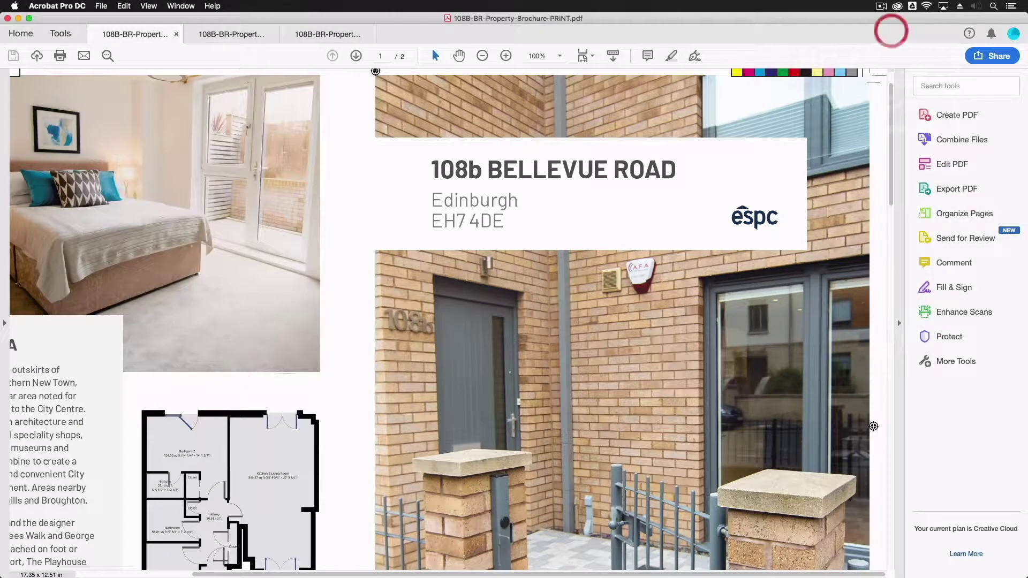
pyautogui.scroll(1, 361, 84)
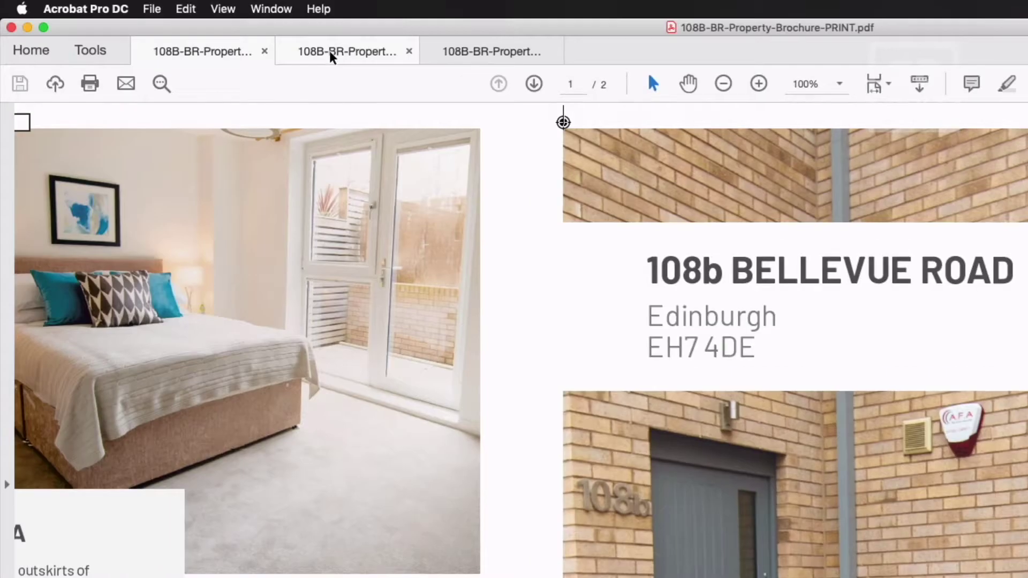
# Step: Switch to 108B-BR-Property-Brochure-WEB.pdf to view its single-page cover
pyautogui.click(330, 53)
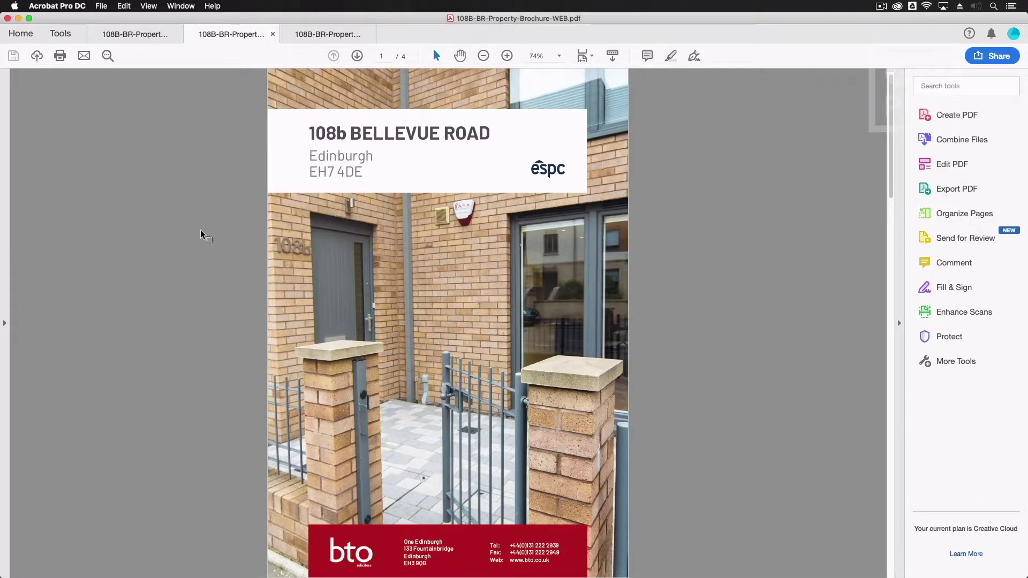
# Step: Return to the PRINT PDF to view its interior spread on page 2
pyautogui.hotkey('ctrl', 'shift', 'Tab')
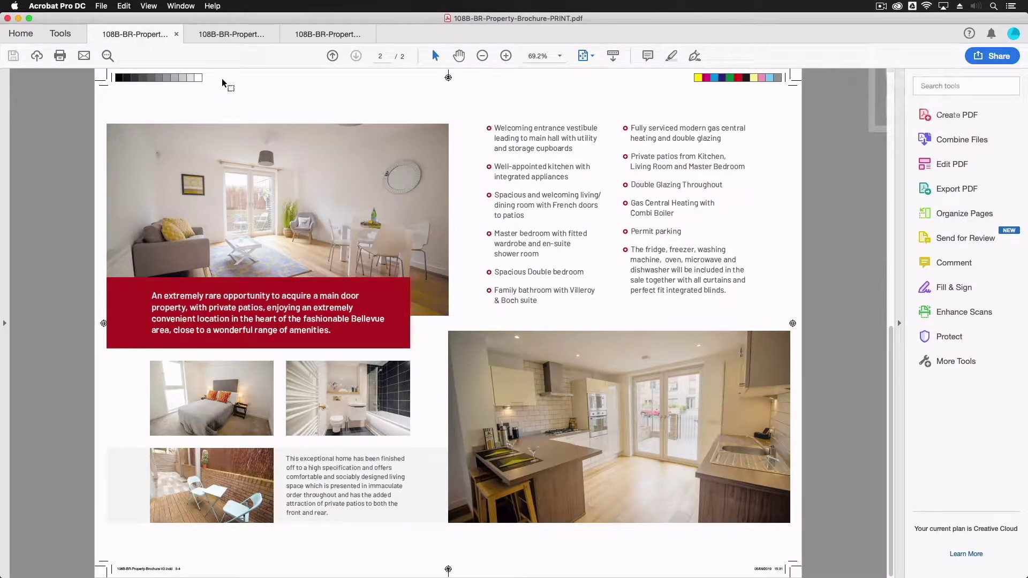
pyautogui.click(221, 34)
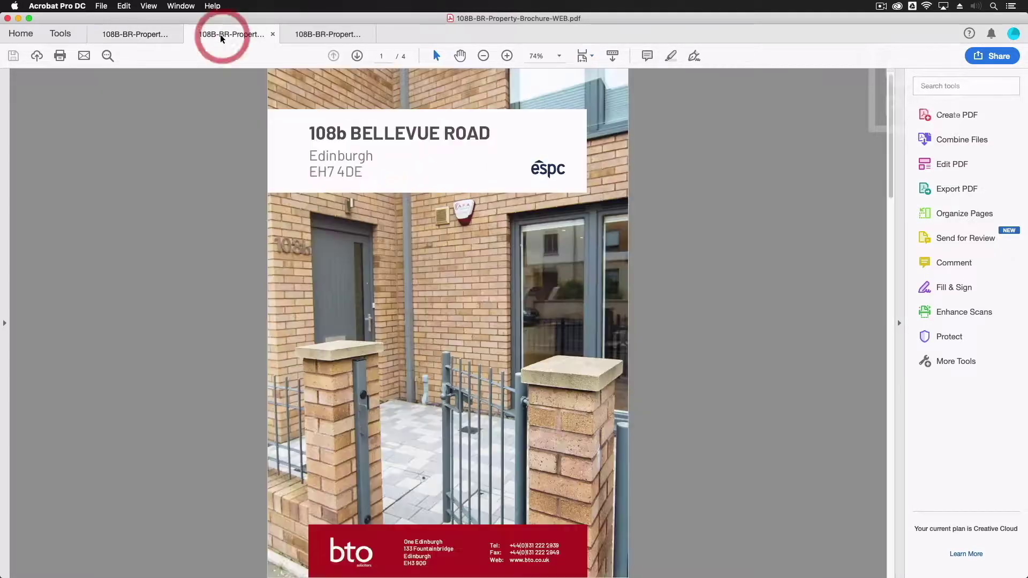
pyautogui.click(356, 57)
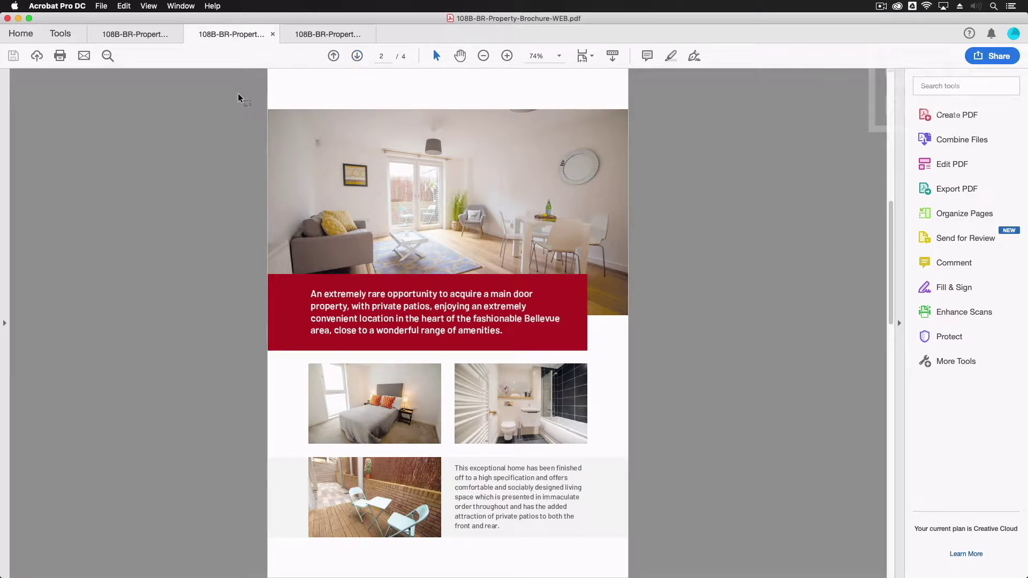
pyautogui.click(355, 56)
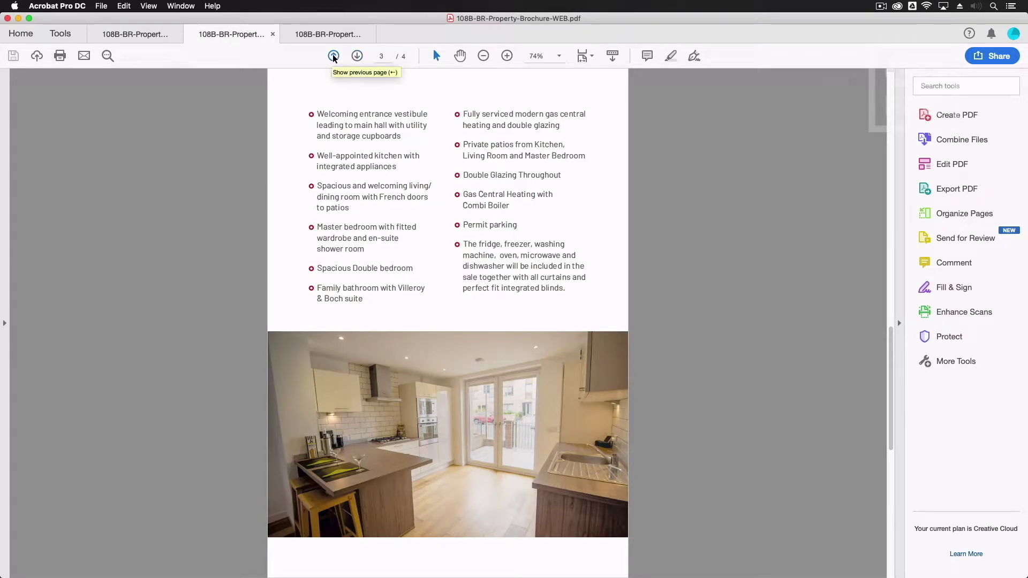
pyautogui.click(333, 56)
pyautogui.click(148, 35)
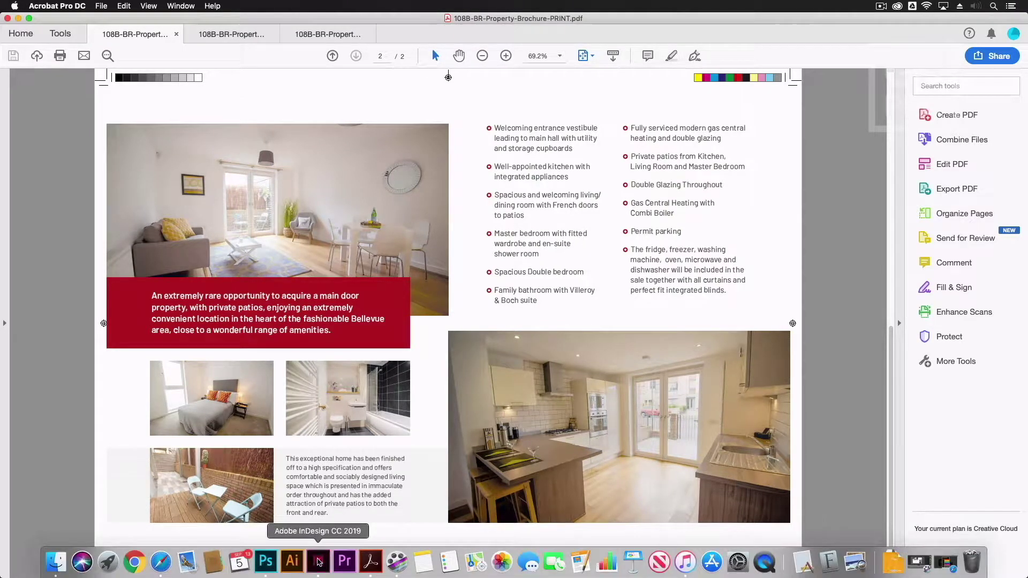
# Step: In InDesign, dismiss the preflight results and toggle Preview mode to look over the inside spread
pyautogui.click(320, 562)
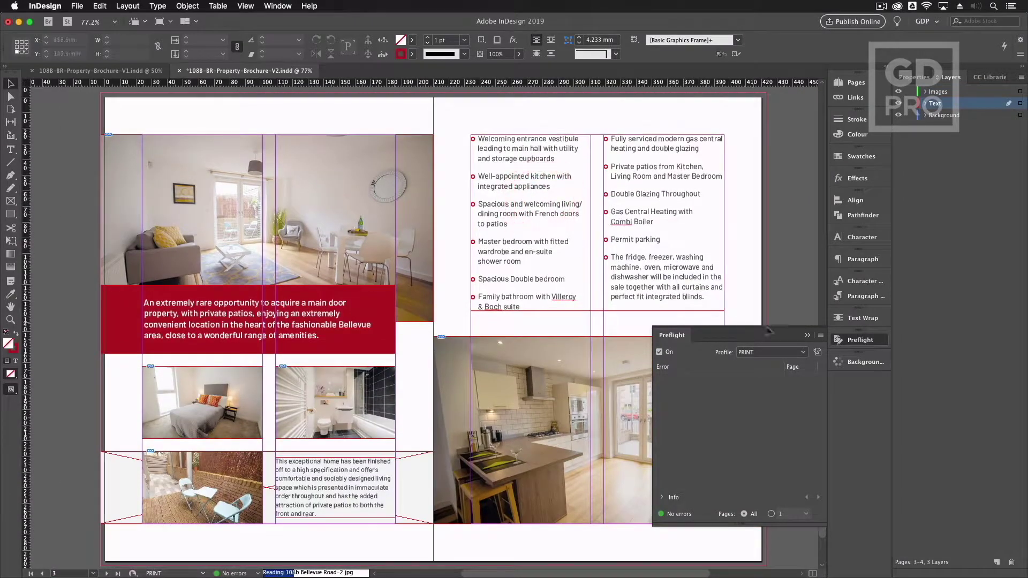
pyautogui.click(807, 335)
pyautogui.press('w')
pyautogui.scroll(-1, 694, 333)
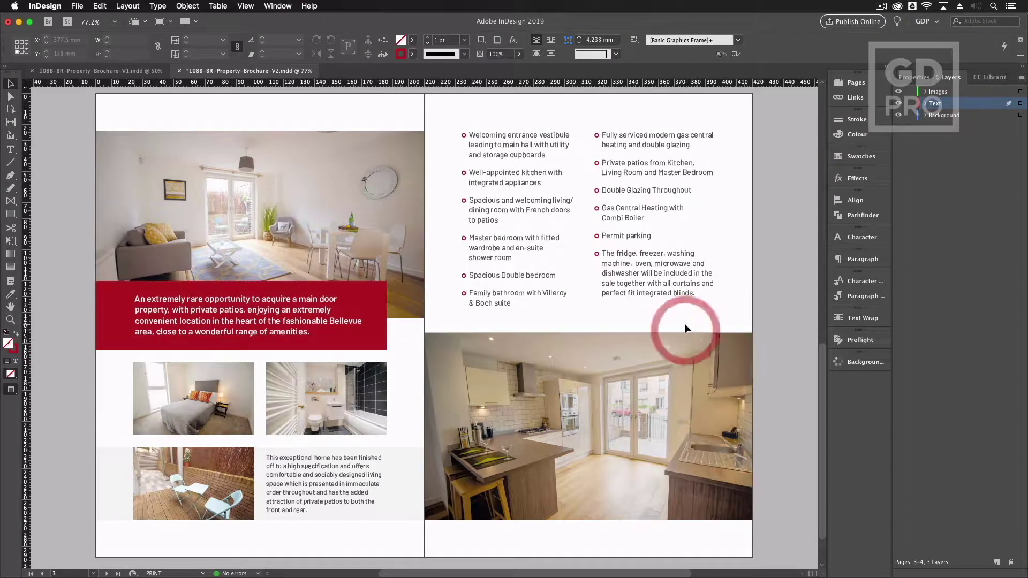
pyautogui.press('w')
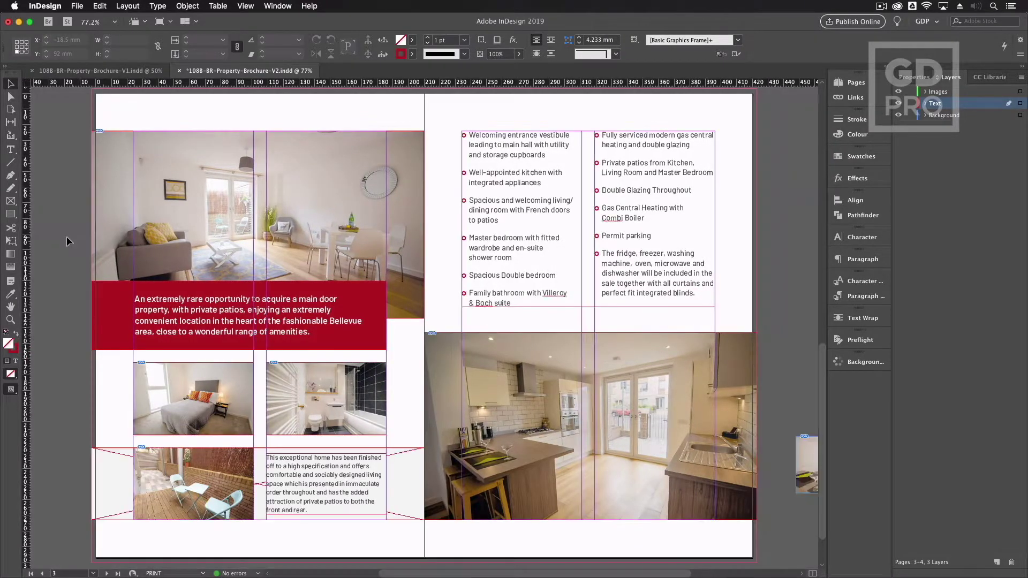
pyautogui.press('space')
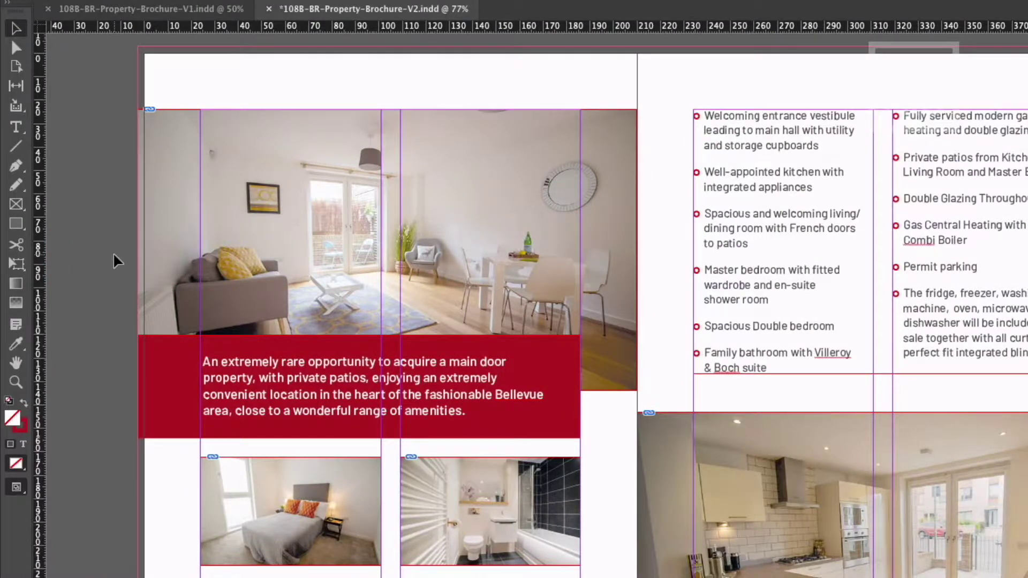
# Step: Zoom the layout to 100% and pan across the feature list columns and kitchen photo
pyautogui.press('super+equal')
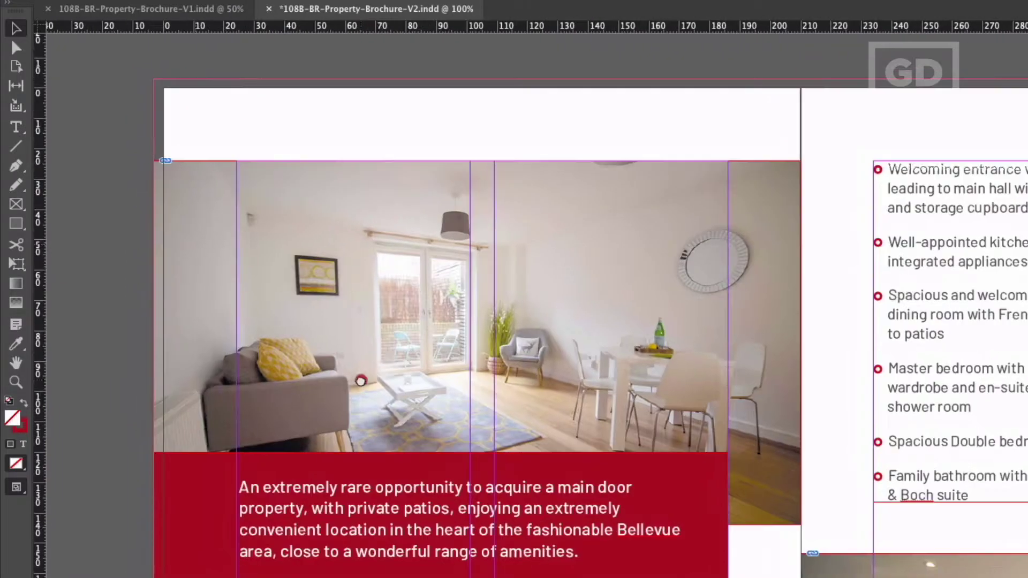
pyautogui.click(364, 356)
pyautogui.scroll(-5, 399, 294)
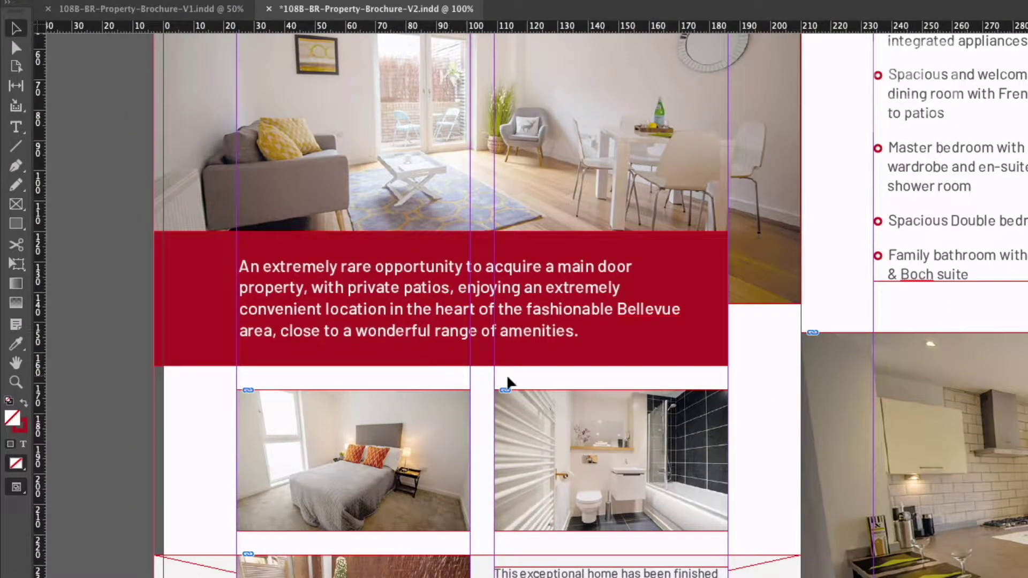
pyautogui.moveTo(739, 369); pyautogui.dragTo(705, 351)
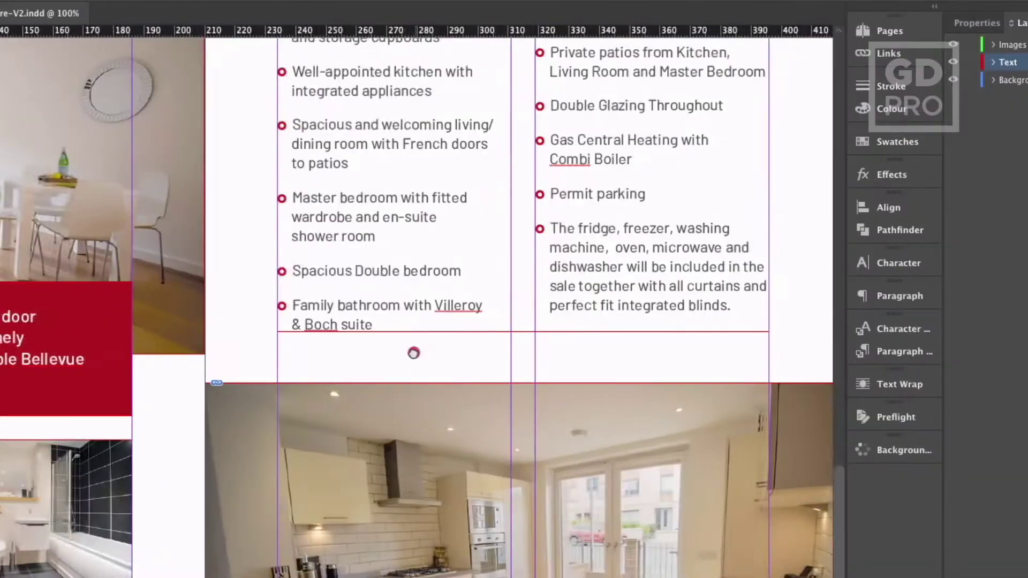
pyautogui.moveTo(807, 344); pyautogui.dragTo(662, 364)
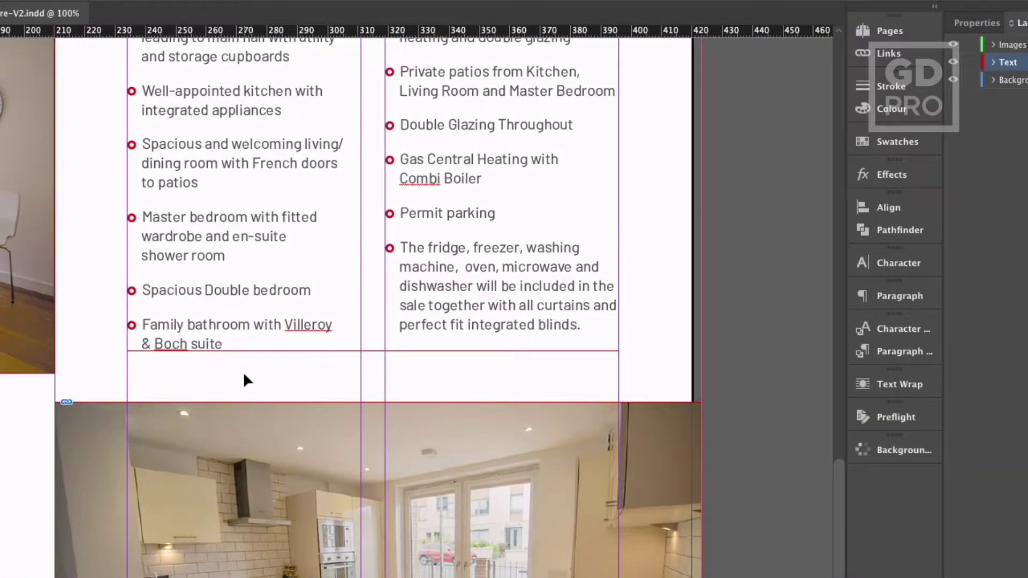
pyautogui.moveTo(202, 367); pyautogui.dragTo(427, 416)
pyautogui.moveTo(319, 395); pyautogui.dragTo(349, 345)
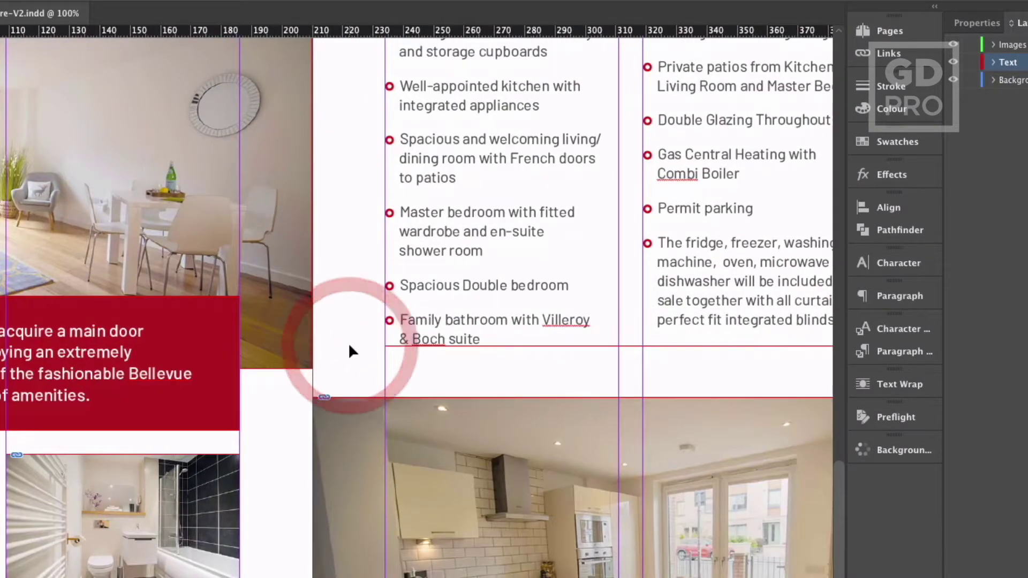
# Step: Scroll over the rest of the spread, then bring the PRINT PDF forward in Acrobat
pyautogui.scroll(-3, 349, 347)
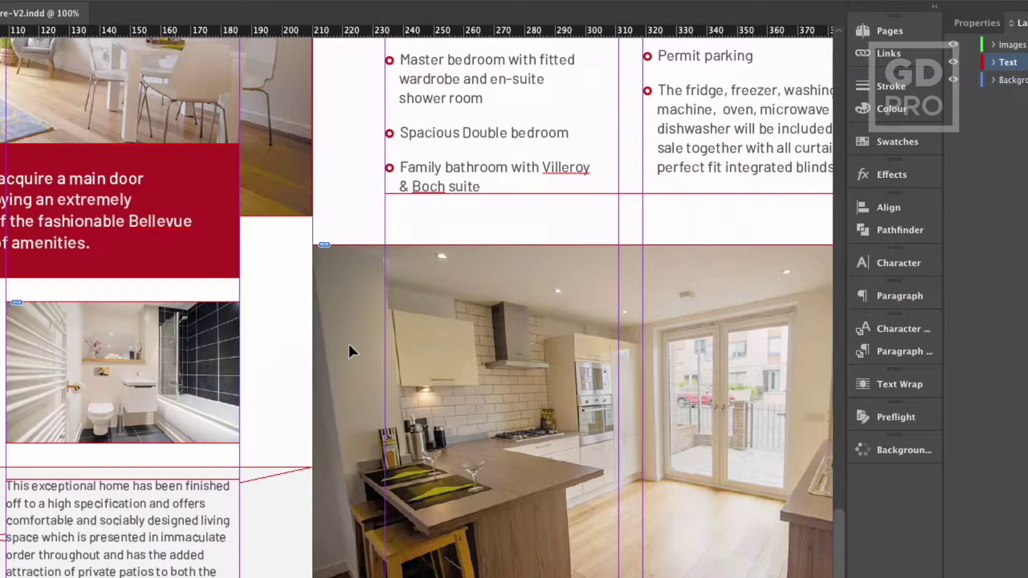
pyautogui.scroll(3, 349, 350)
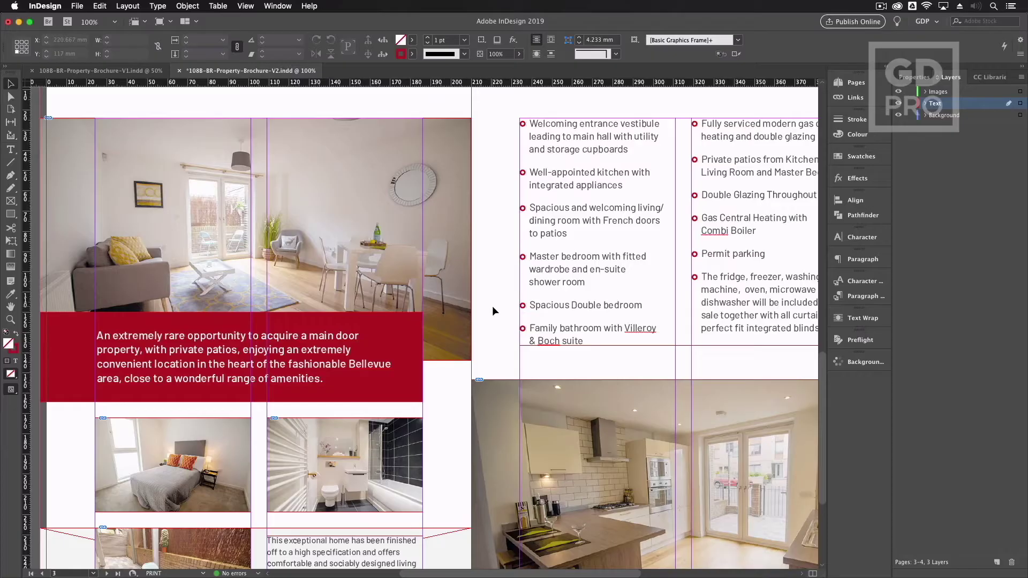
pyautogui.scroll(-2, 514, 319)
pyautogui.hscroll(-3, 514, 319)
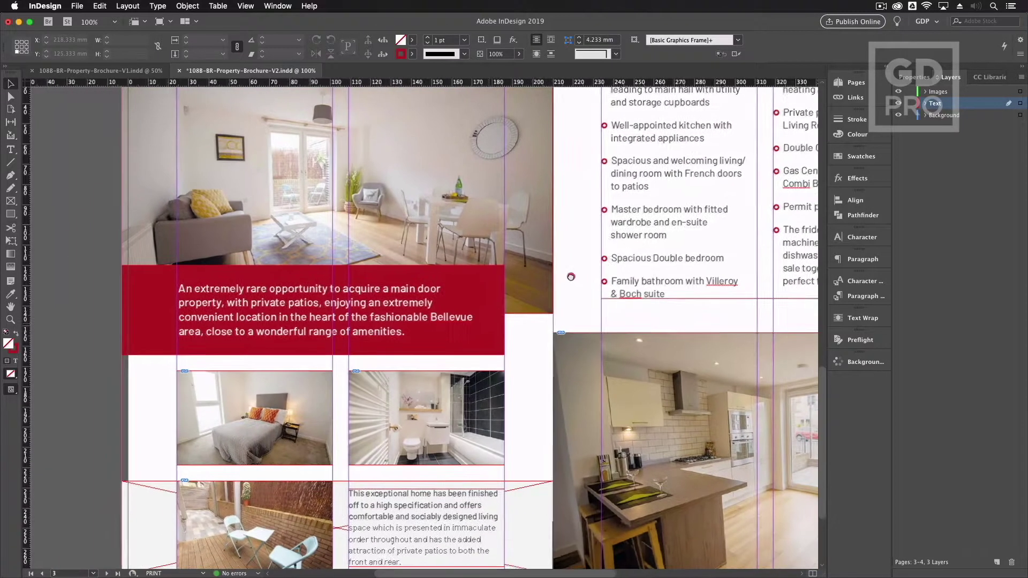
pyautogui.scroll(-2, 530, 326)
pyautogui.hscroll(-2, 530, 326)
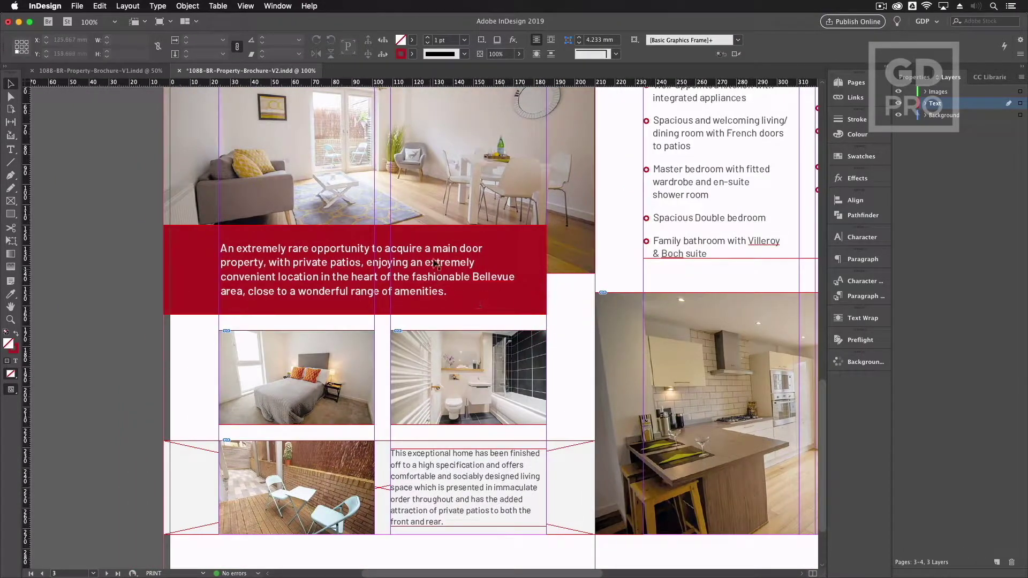
pyautogui.scroll(3, 434, 258)
pyautogui.hscroll(6, 381, 315)
pyautogui.hscroll(4, 380, 312)
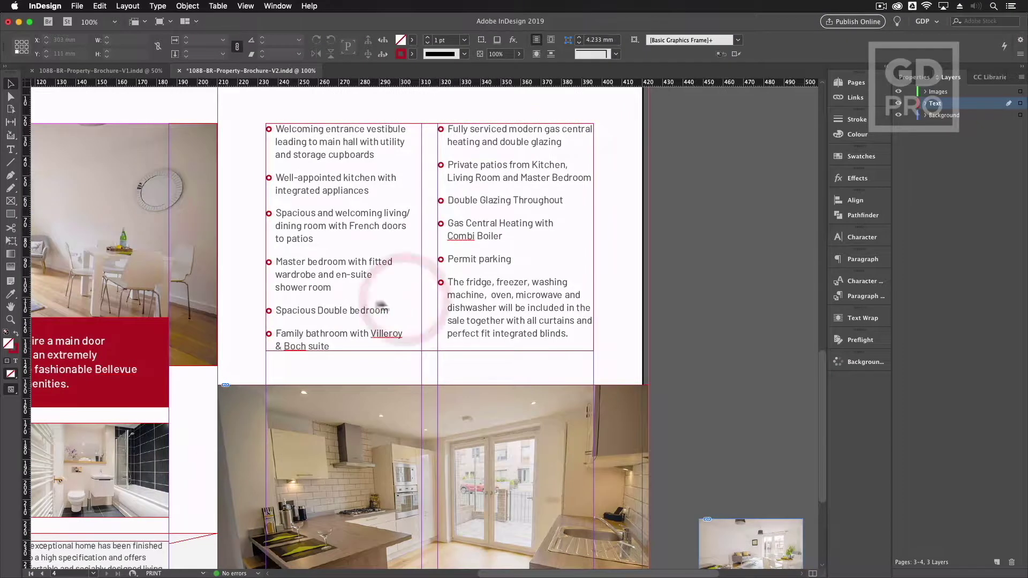
pyautogui.scroll(-1, 245, 276)
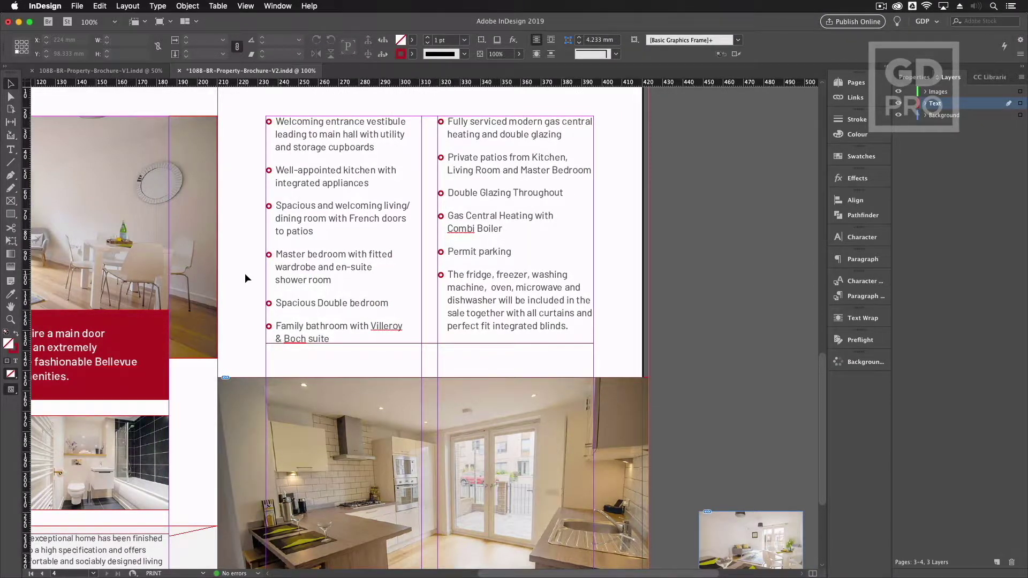
pyautogui.scroll(-1, 245, 273)
pyautogui.press('super+Tab')
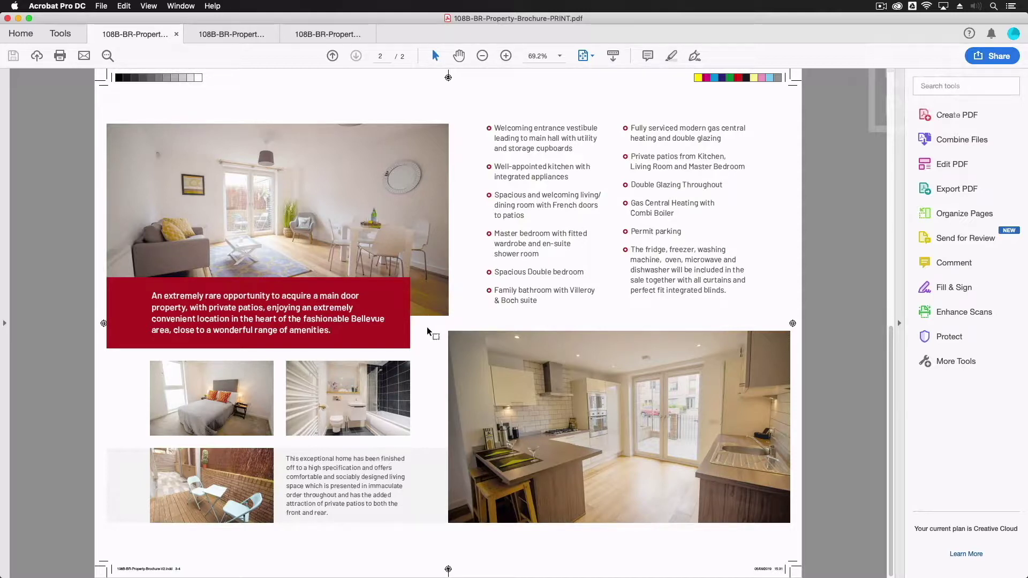
pyautogui.click(308, 34)
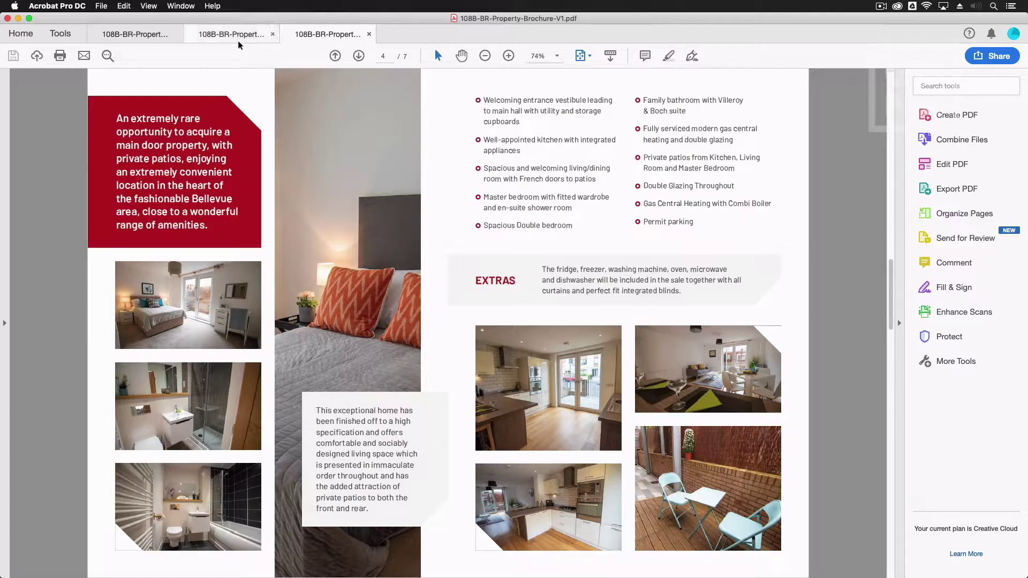
pyautogui.click(156, 34)
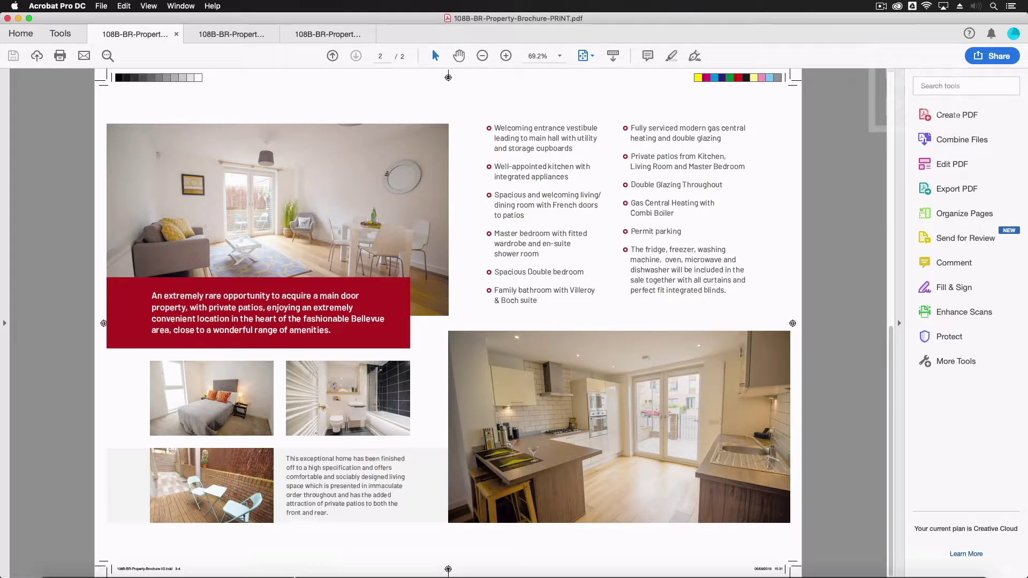
pyautogui.click(269, 567)
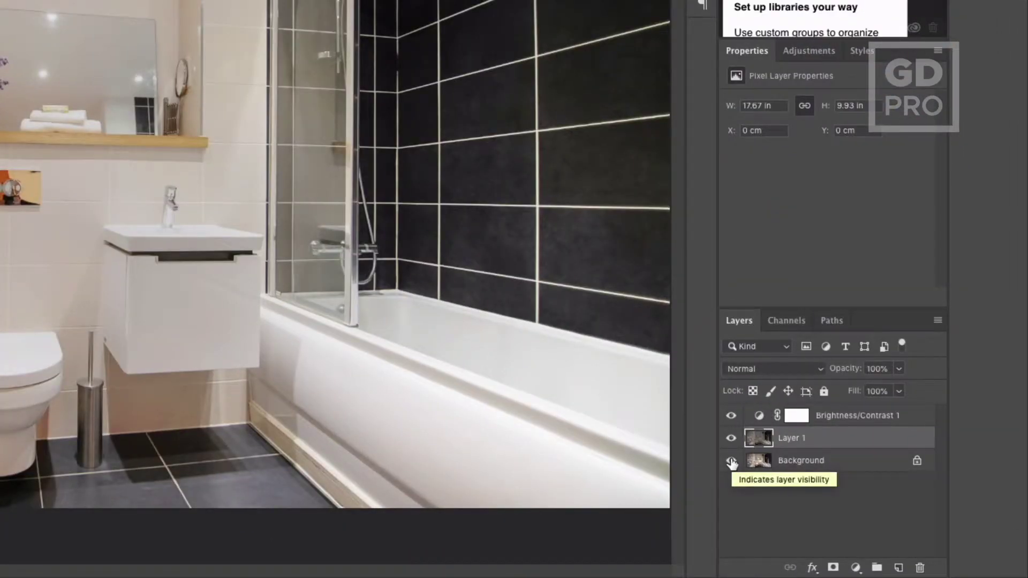
pyautogui.keyDown('alt'); pyautogui.click(730, 462); pyautogui.keyUp('alt')
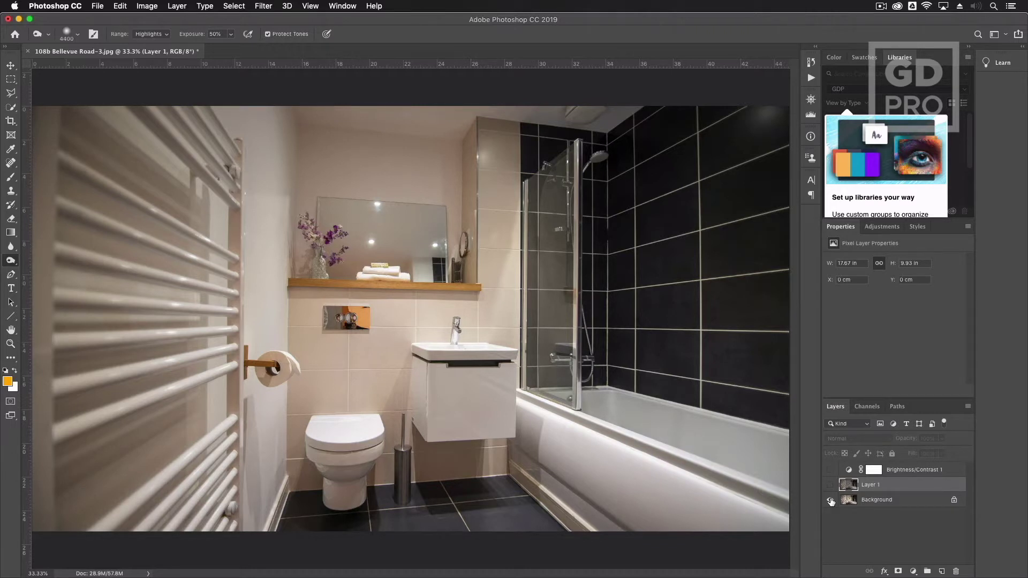
pyautogui.keyDown('alt'); pyautogui.click(831, 501); pyautogui.keyUp('alt')
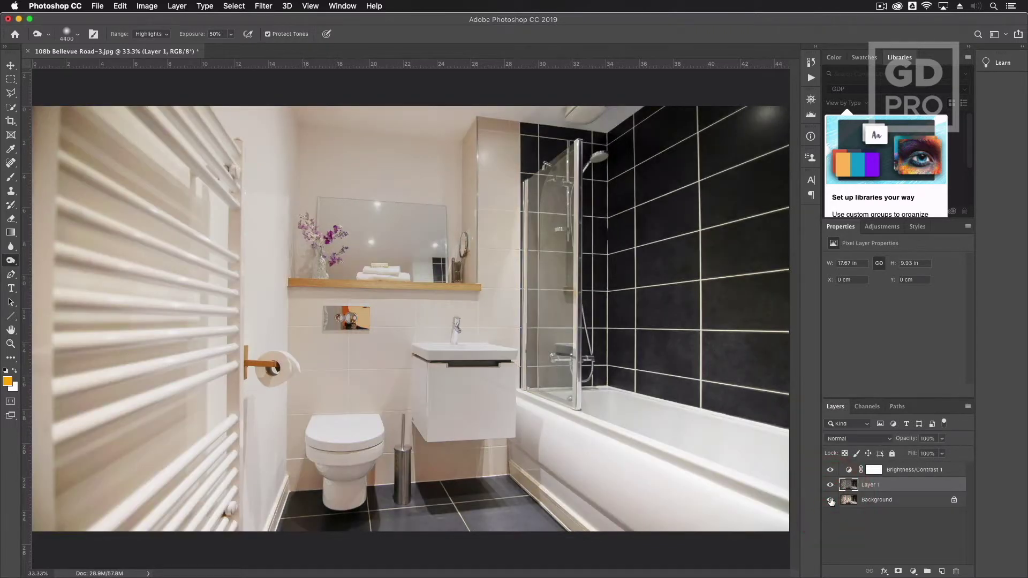
pyautogui.click(853, 470)
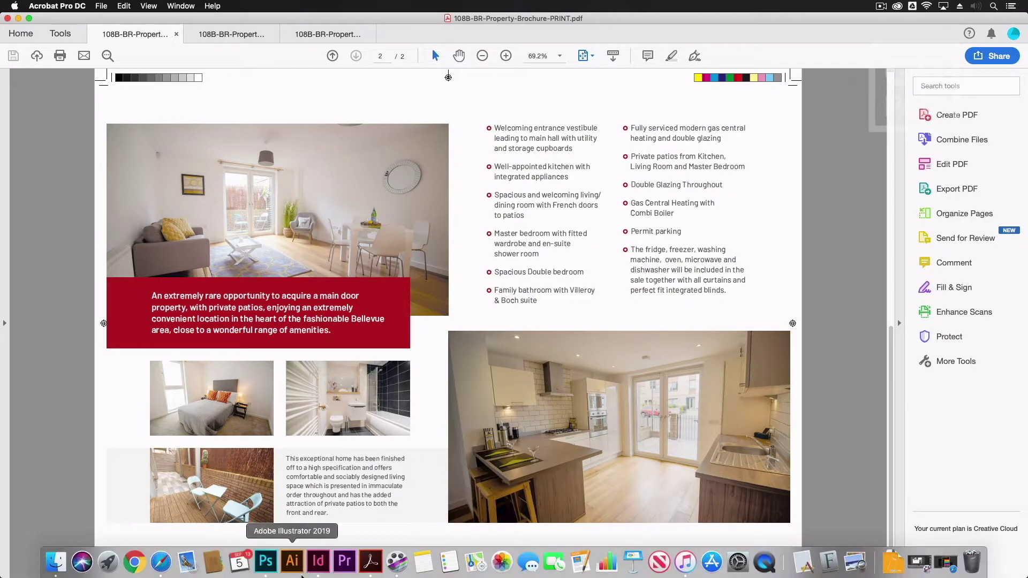
# Step: Back in InDesign, pan to page 3's left edge and zoom to 125%
pyautogui.click(314, 564)
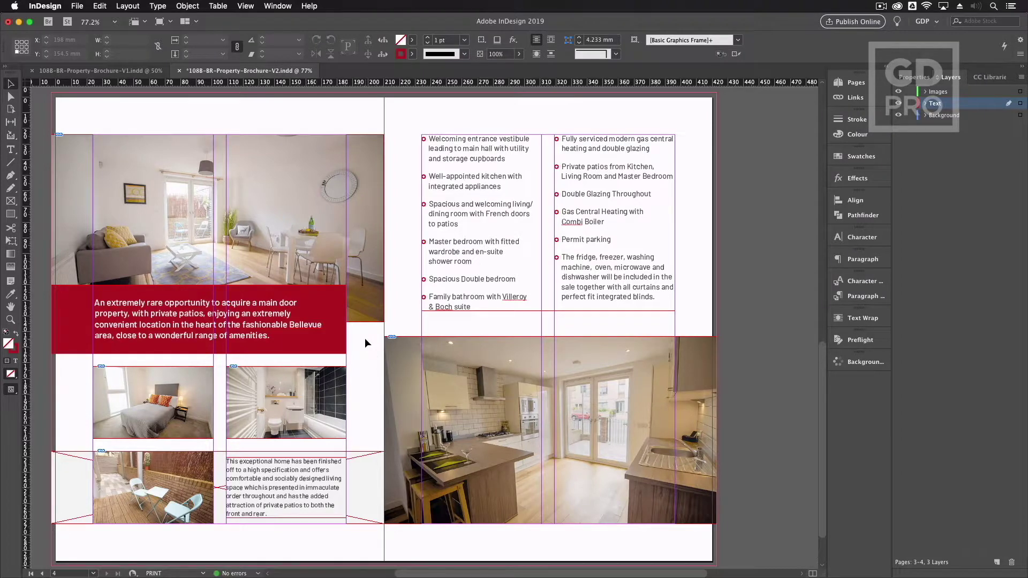
pyautogui.moveTo(325, 334); pyautogui.dragTo(420, 355)
pyautogui.hscroll(-4, 421, 354)
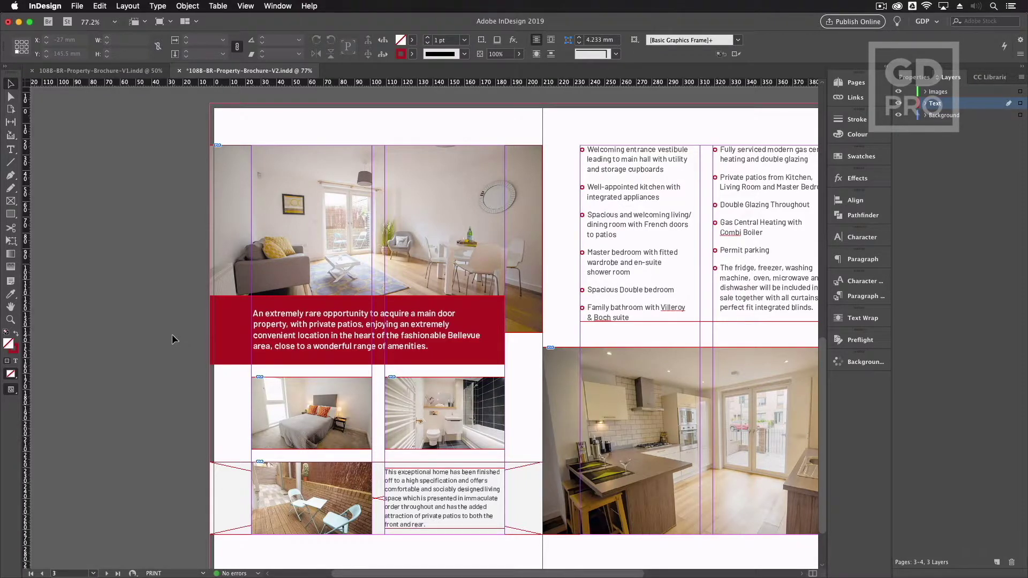
pyautogui.press('super+equal')
pyautogui.press('super+equal')
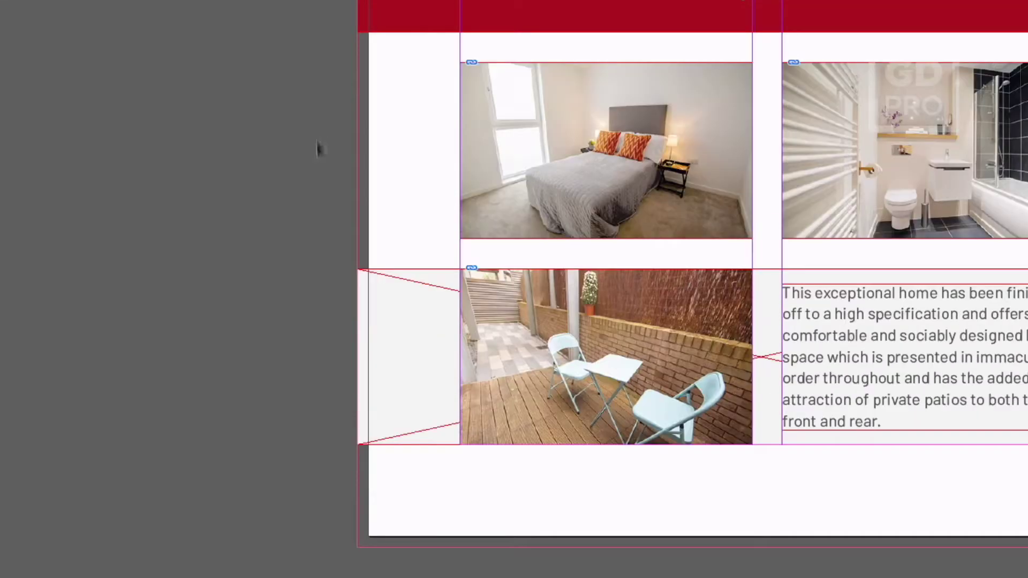
# Step: Select the patio photo row's frames and check their edges against the bleed
pyautogui.click(368, 299)
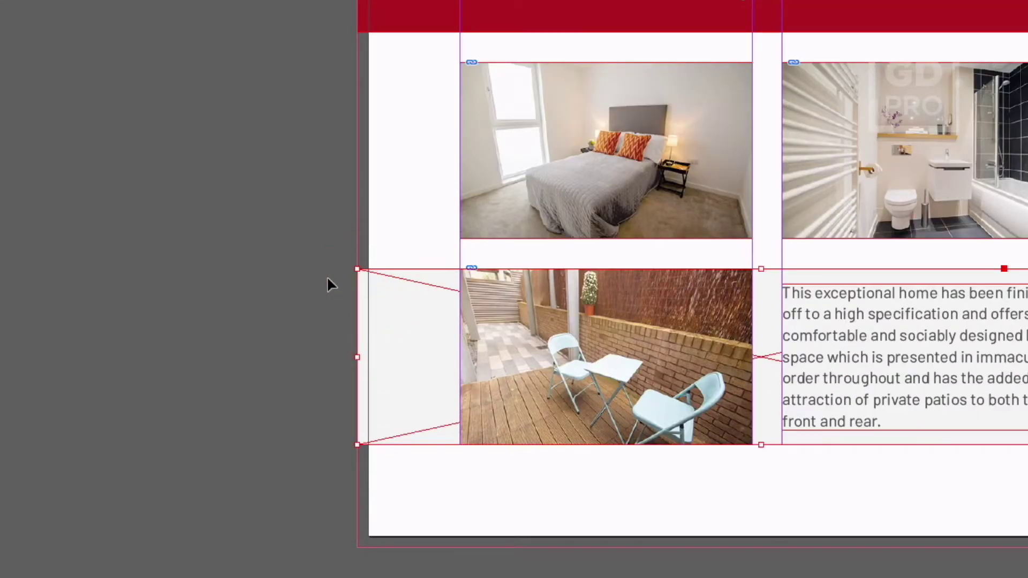
pyautogui.click(886, 273)
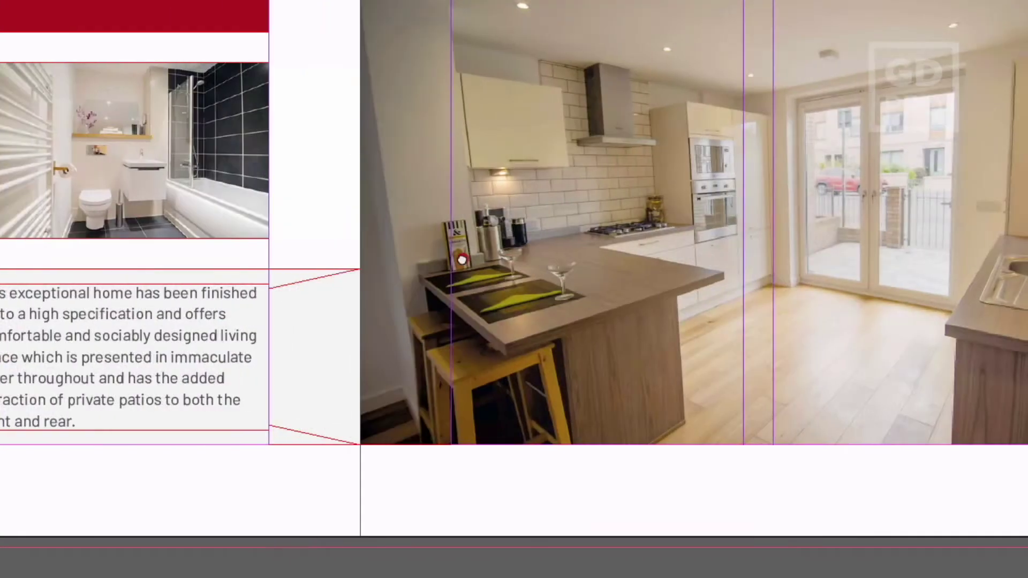
pyautogui.click(831, 268)
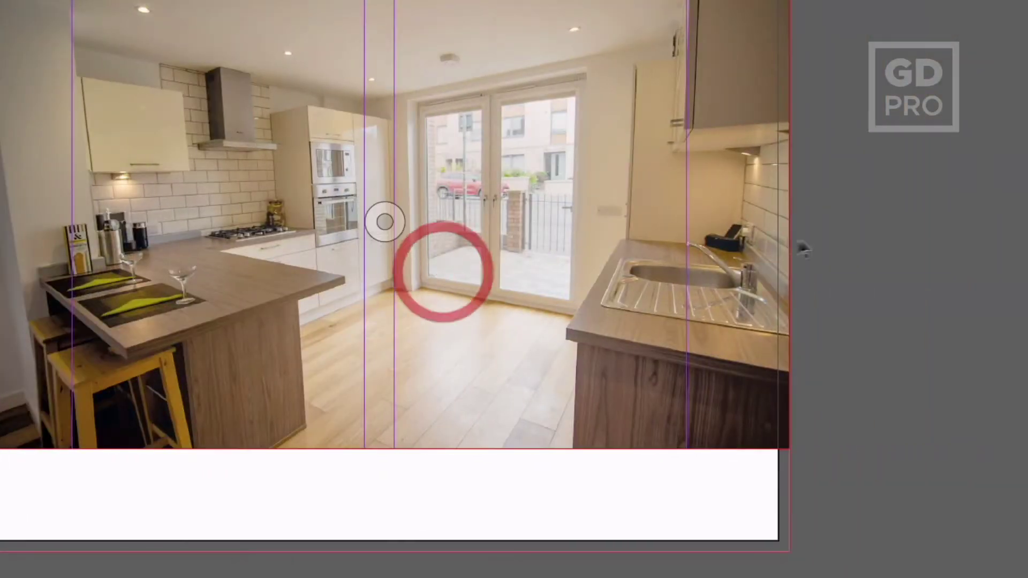
pyautogui.scroll(10, 803, 199)
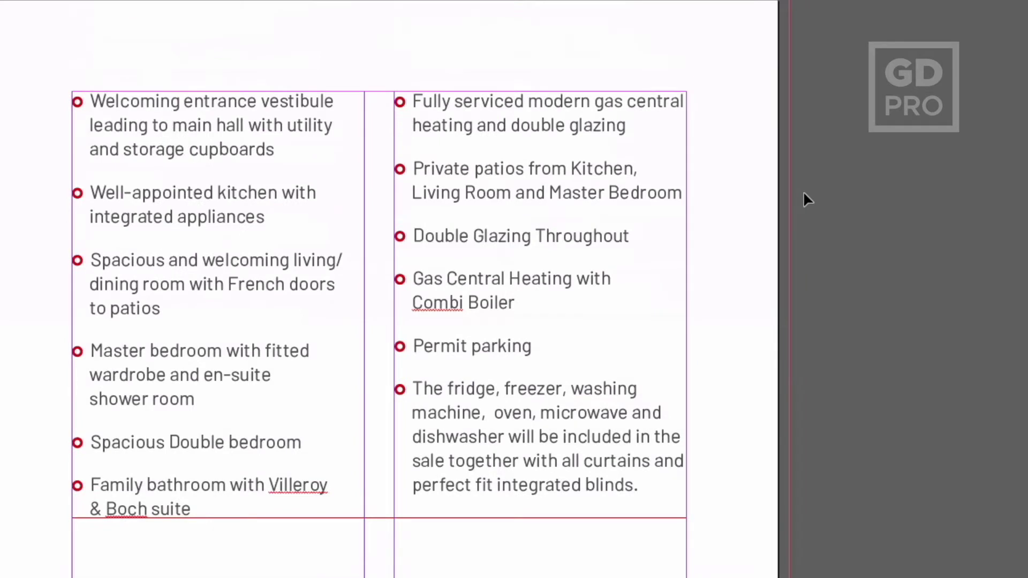
pyautogui.scroll(5, 803, 194)
pyautogui.click(443, 233)
pyautogui.click(340, 250)
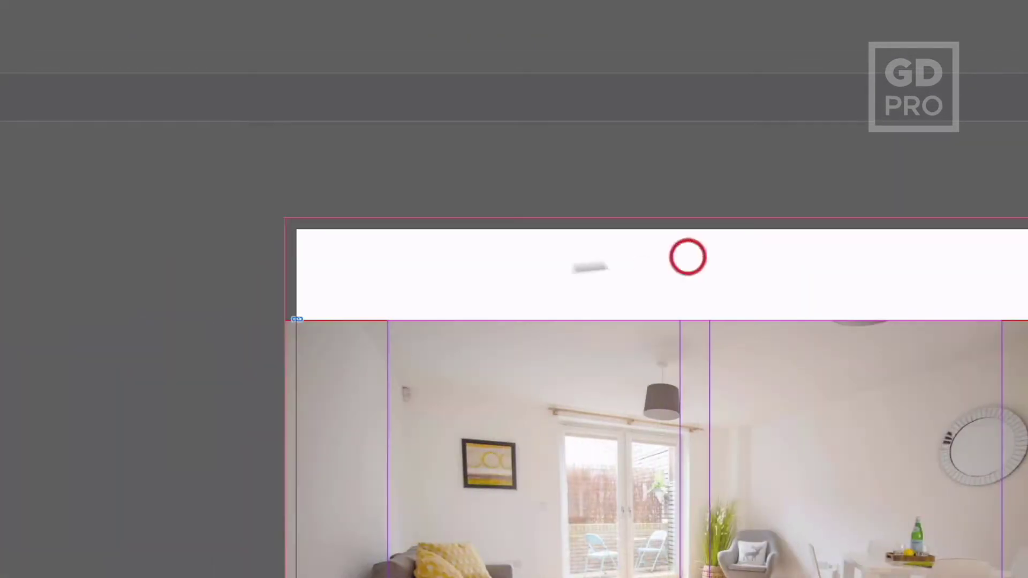
pyautogui.click(337, 294)
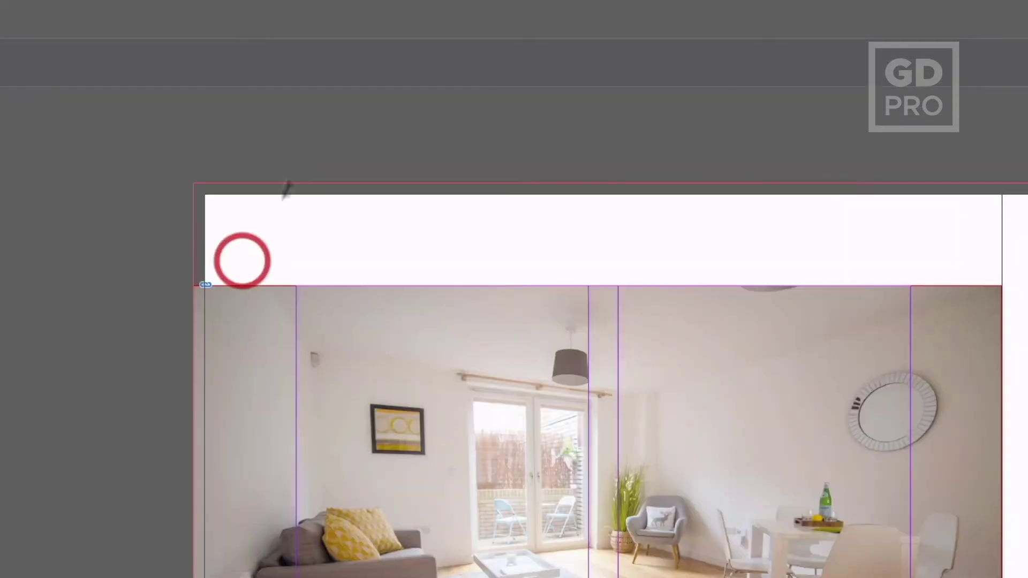
# Step: Pan across THE AREA text, floorplan and door photo, fit pages 1–2, and open Preflight
pyautogui.moveTo(318, 115); pyautogui.dragTo(328, 425)
pyautogui.moveTo(271, 179); pyautogui.dragTo(300, 487)
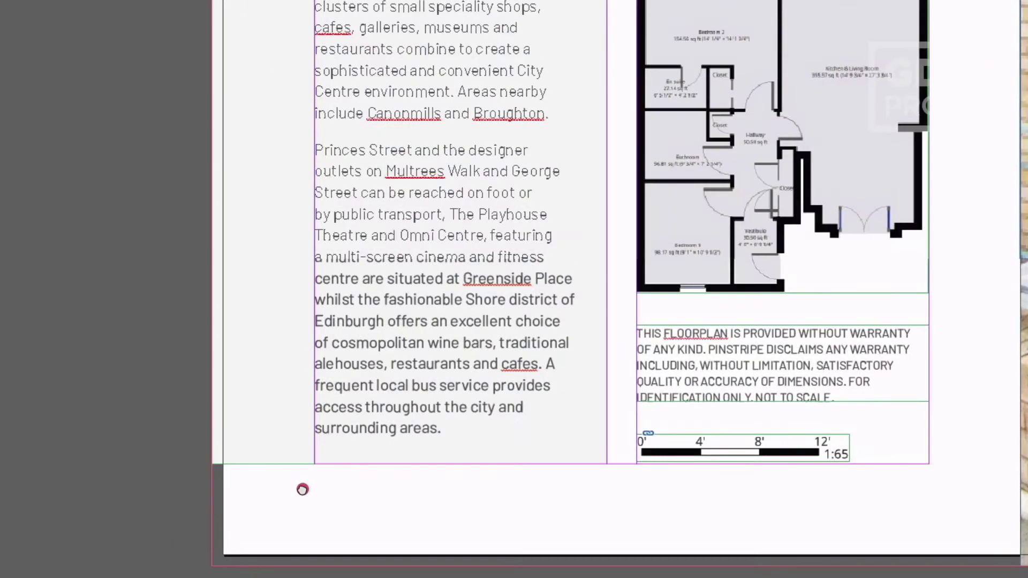
pyautogui.moveTo(345, 297); pyautogui.dragTo(152, 310)
pyautogui.click(470, 303)
pyautogui.press('super+alt+0')
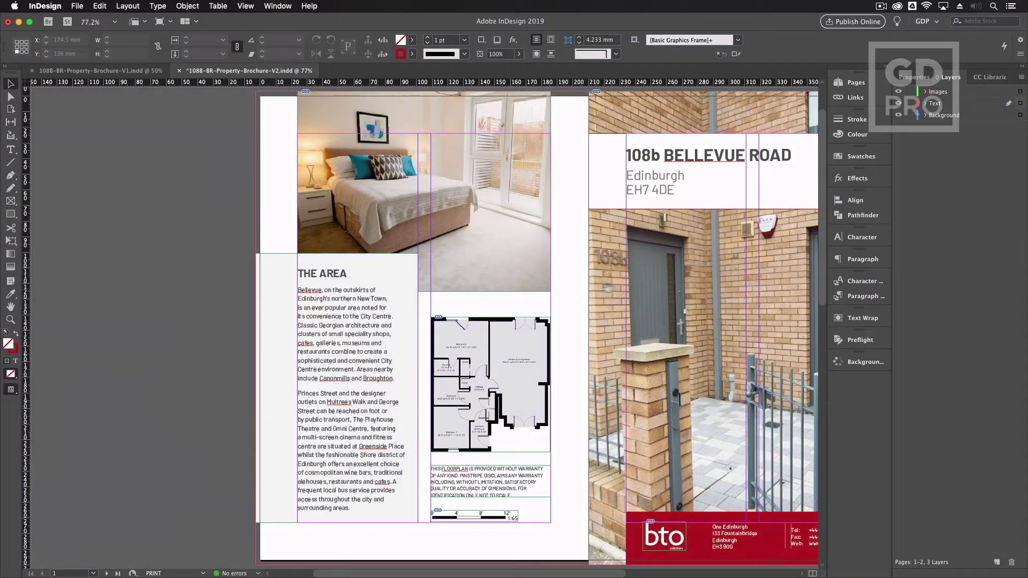
pyautogui.scroll(1, 618, 288)
pyautogui.moveTo(505, 302); pyautogui.dragTo(443, 293)
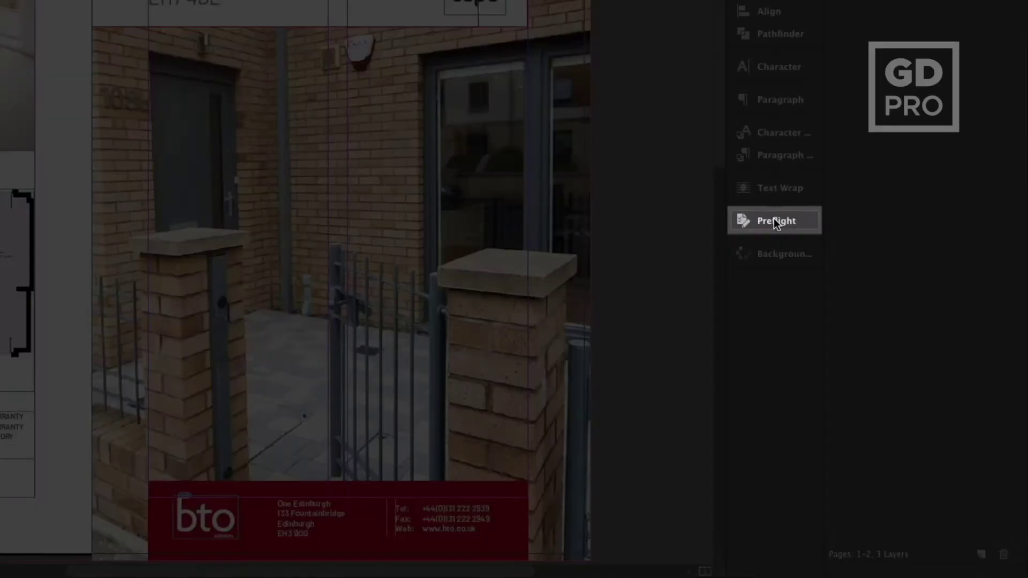
pyautogui.click(858, 338)
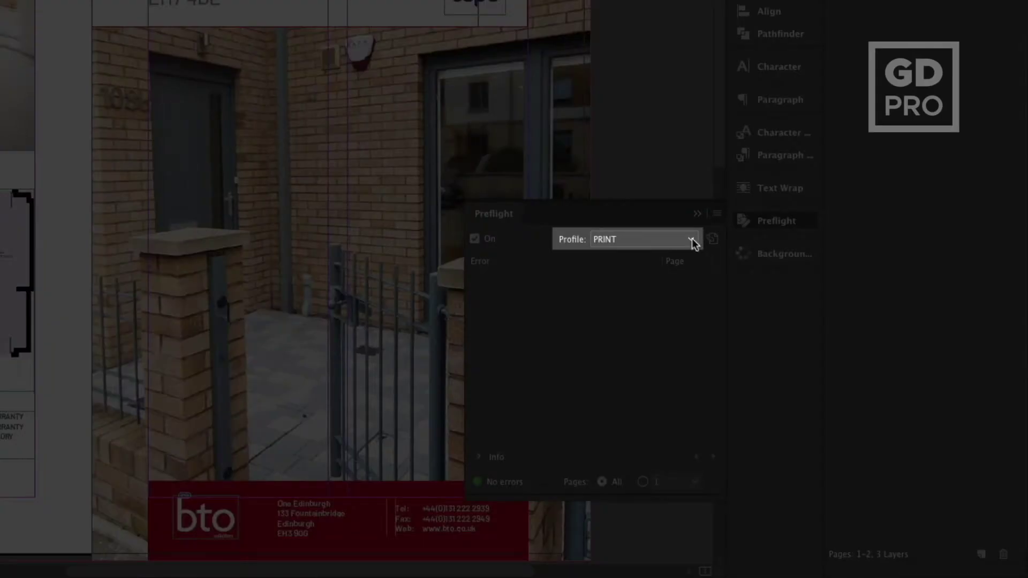
# Step: Keep PRINT as the preflight profile, with the panel reporting no errors
pyautogui.click(691, 238)
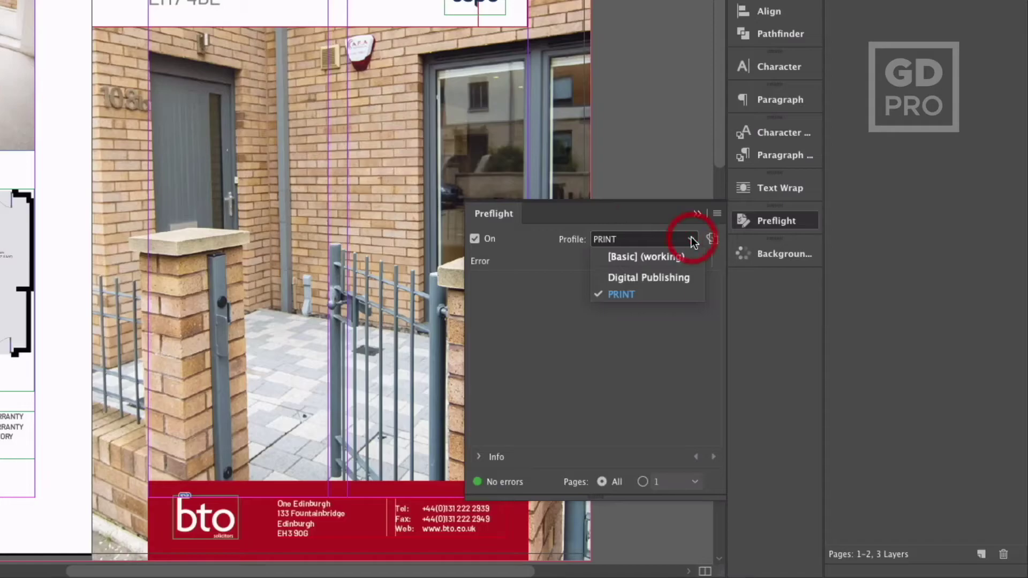
pyautogui.click(658, 320)
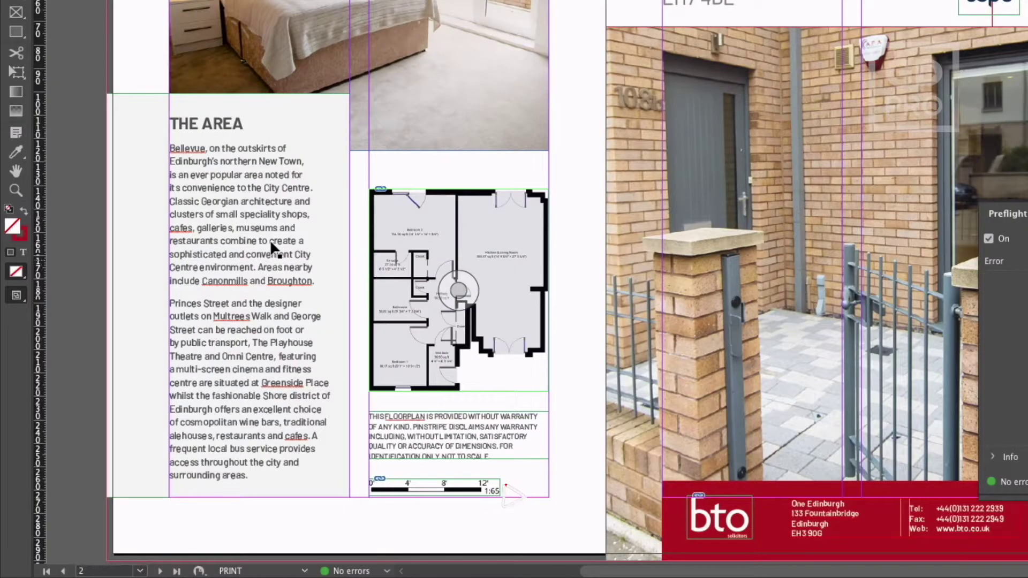
# Step: Shorten THE AREA frame to force overset, locate it via Preflight, then lengthen it to 171.563 mm
pyautogui.click(270, 242)
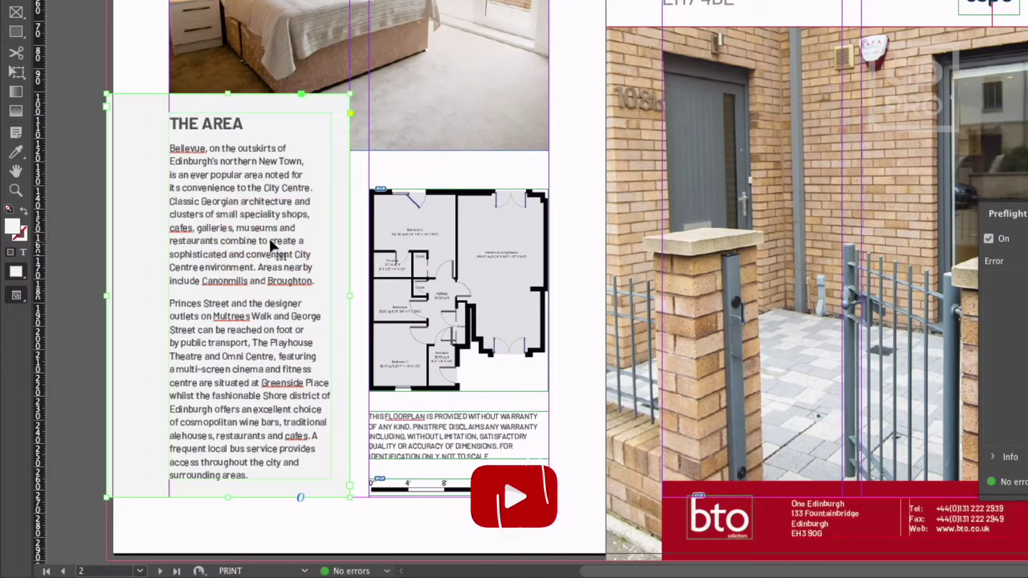
pyautogui.moveTo(228, 497); pyautogui.dragTo(230, 428)
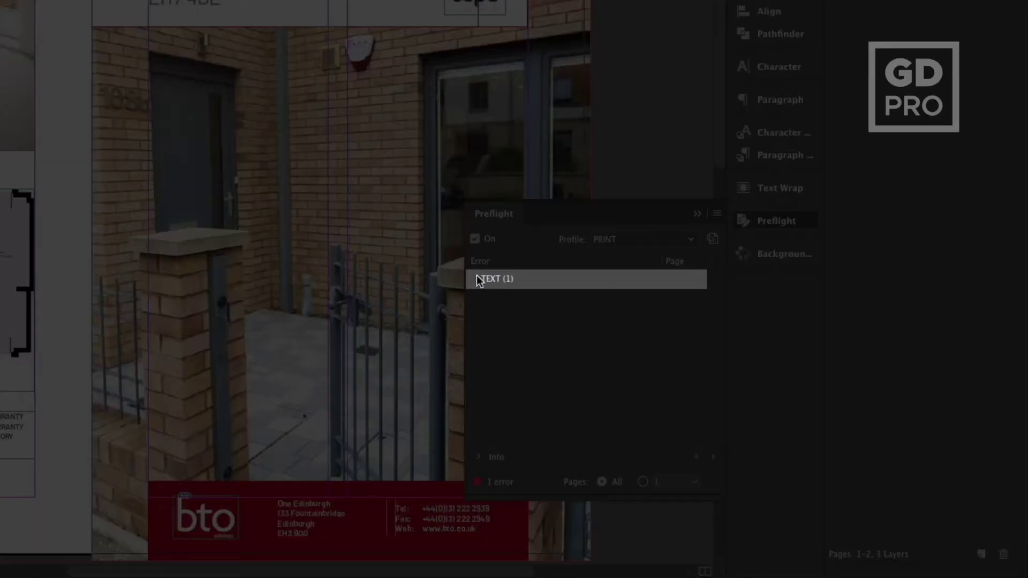
pyautogui.click(477, 279)
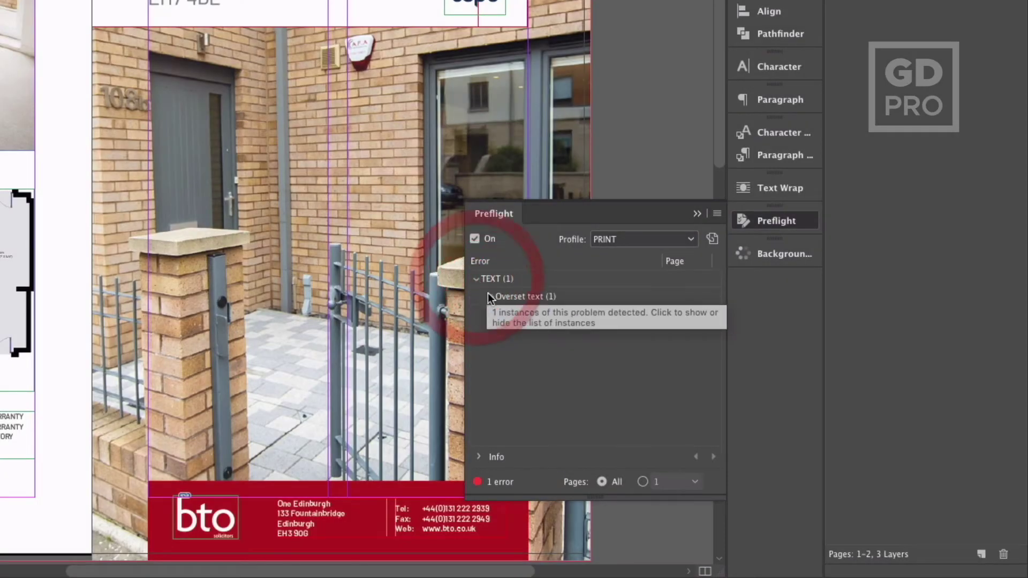
pyautogui.click(492, 296)
pyautogui.doubleClick(518, 316)
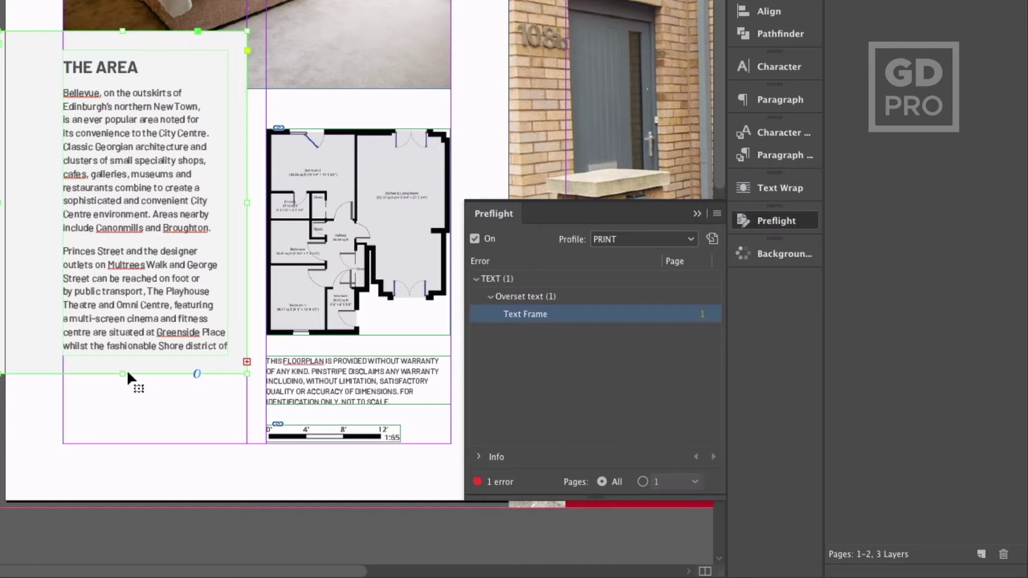
pyautogui.moveTo(124, 374); pyautogui.dragTo(127, 455)
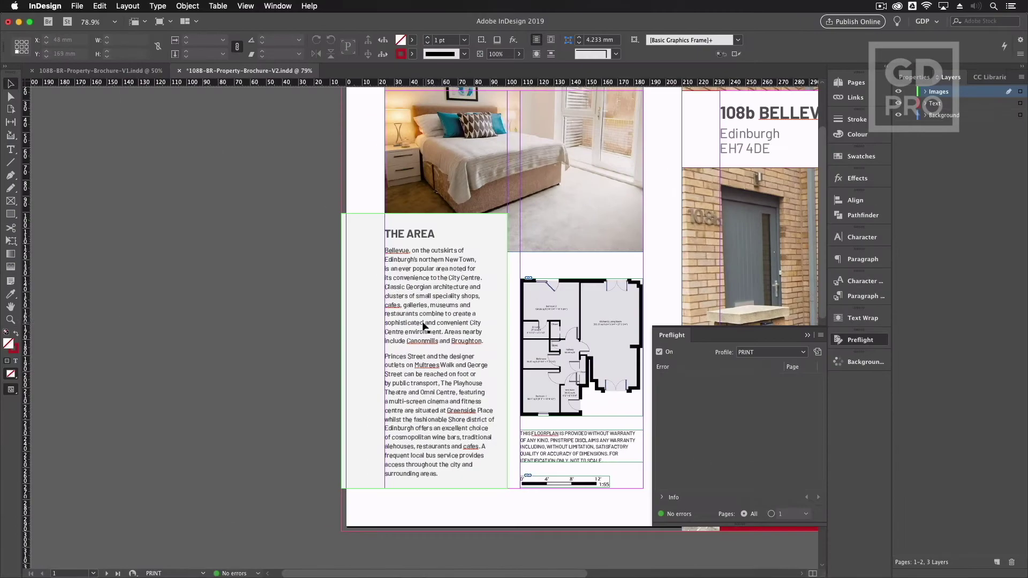
pyautogui.hscroll(10, 373, 279)
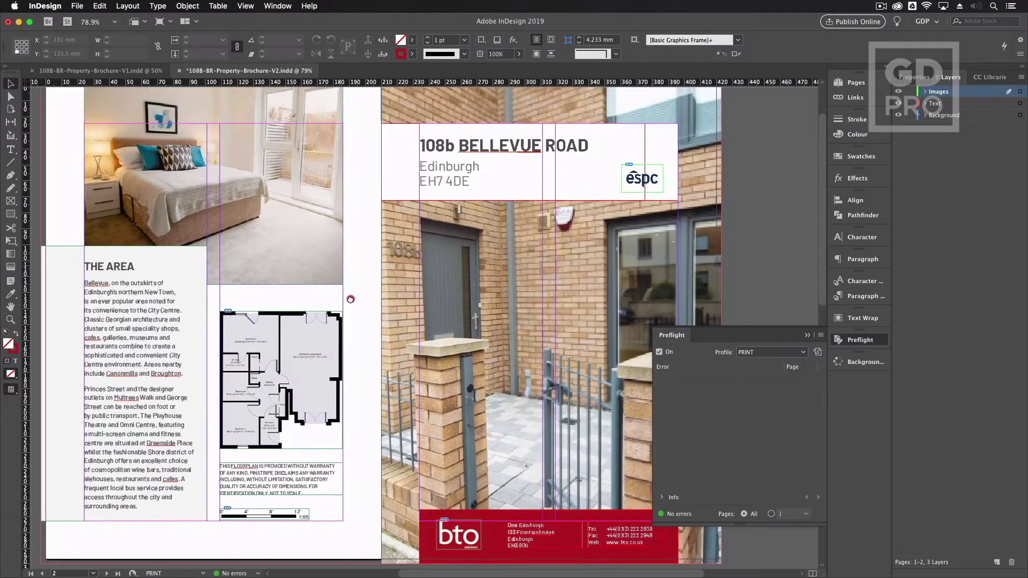
pyautogui.click(373, 278)
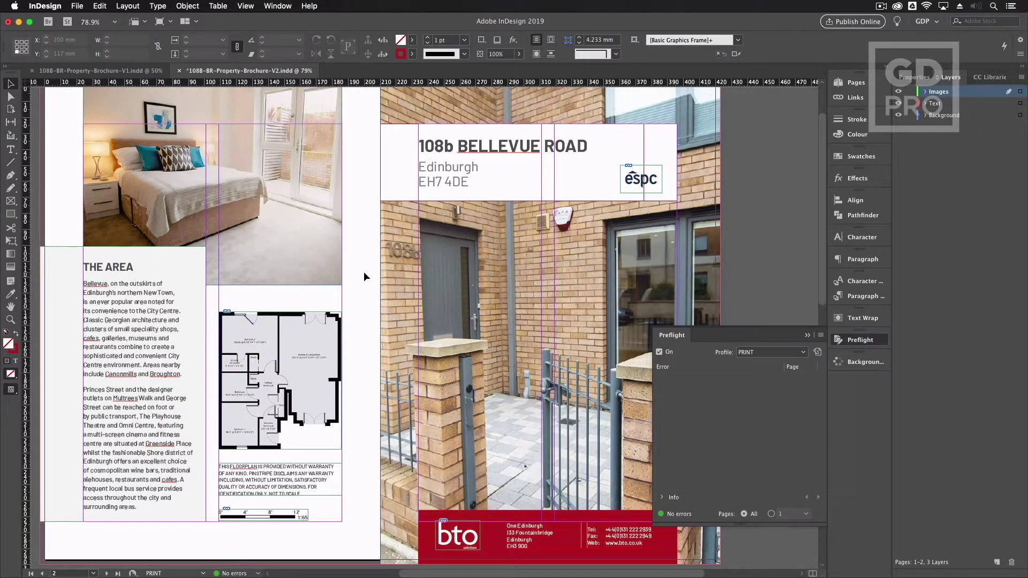
pyautogui.press('super+minus')
pyautogui.press('super+minus')
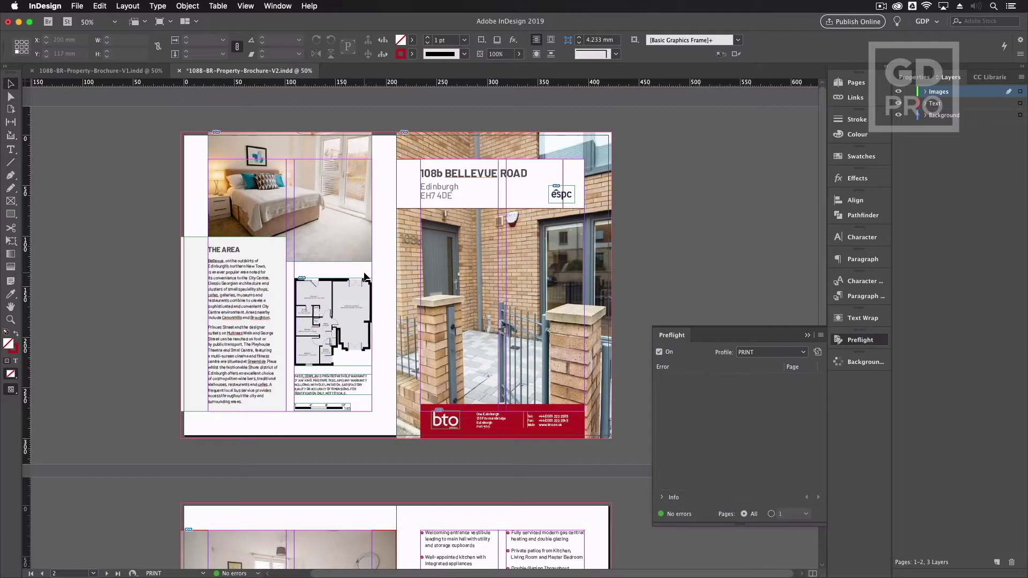
pyautogui.press('super+equal')
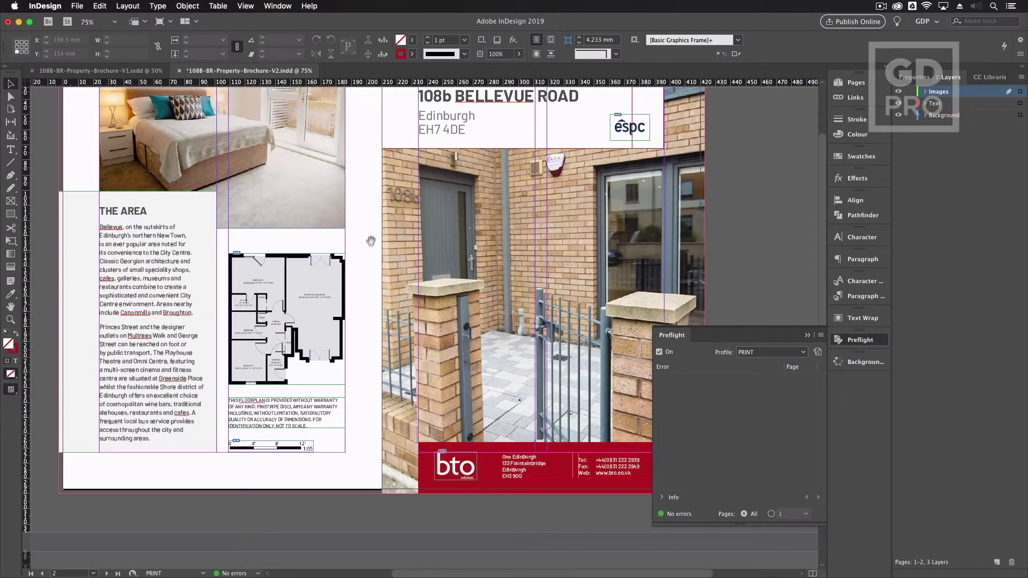
pyautogui.moveTo(371, 236); pyautogui.dragTo(398, 303)
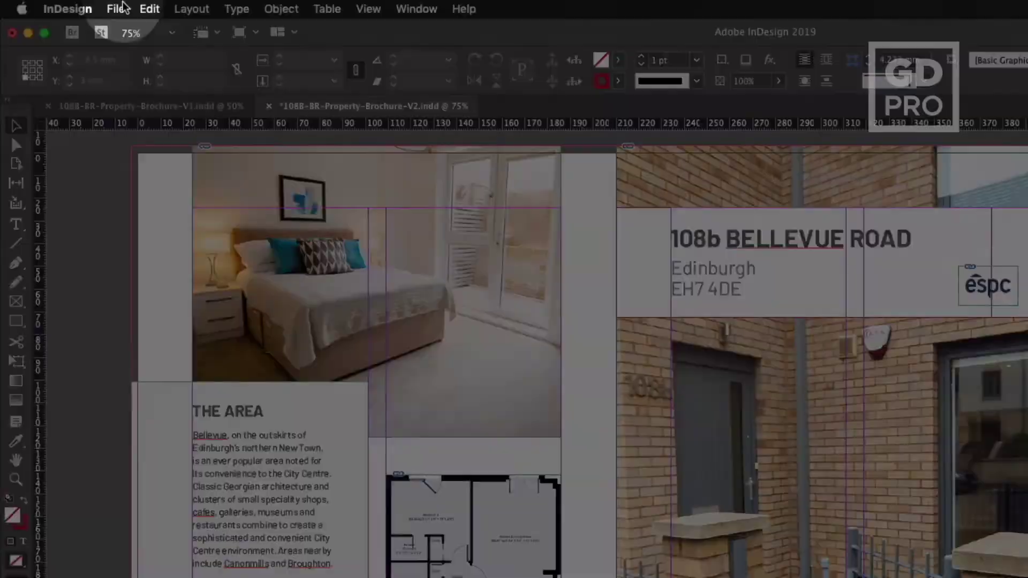
# Step: In File > Export, compare the Adobe PDF (Print) and Adobe PDF (Interactive) formats
pyautogui.click(119, 8)
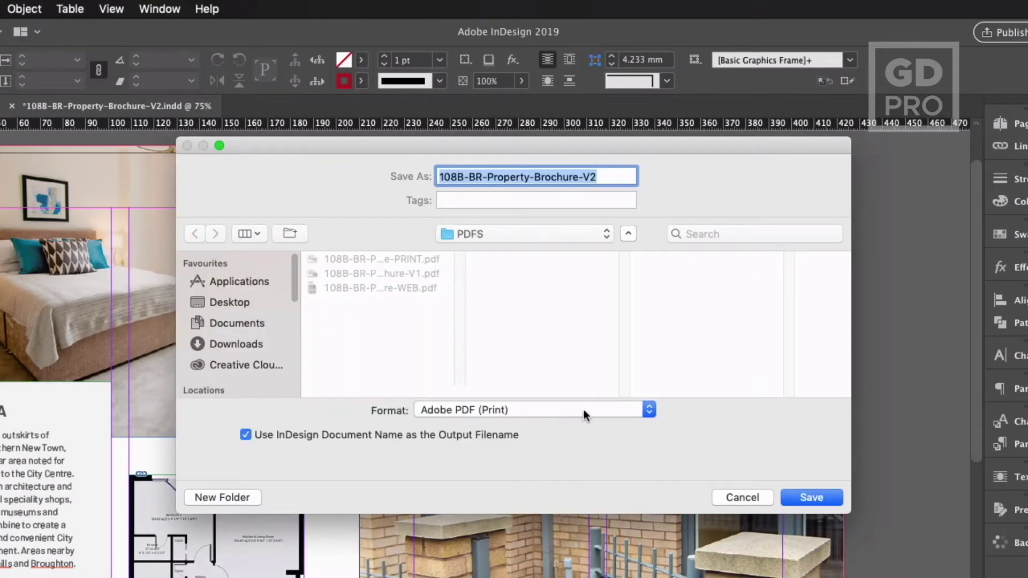
pyautogui.click(583, 410)
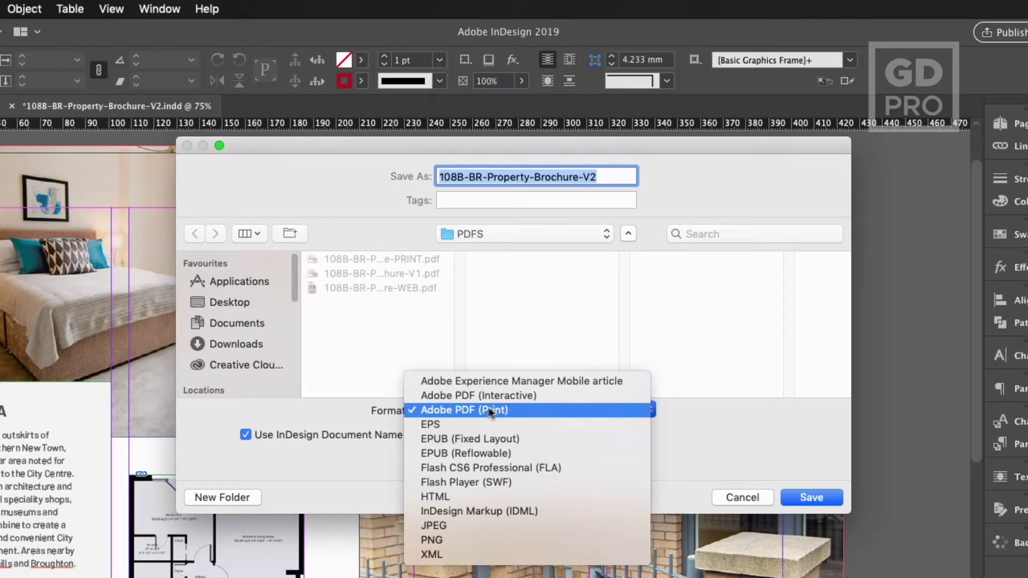
pyautogui.click(461, 410)
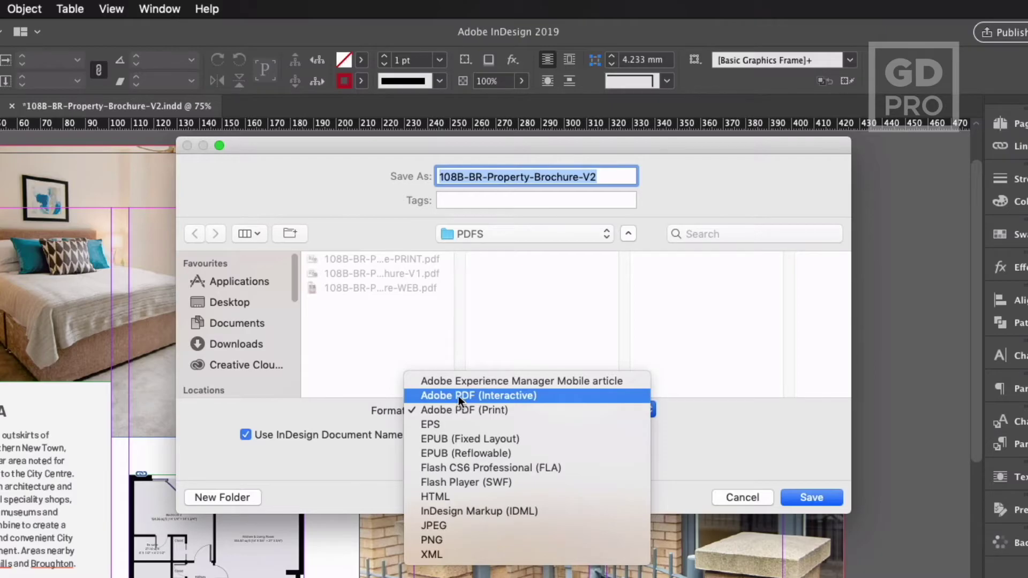
pyautogui.click(456, 395)
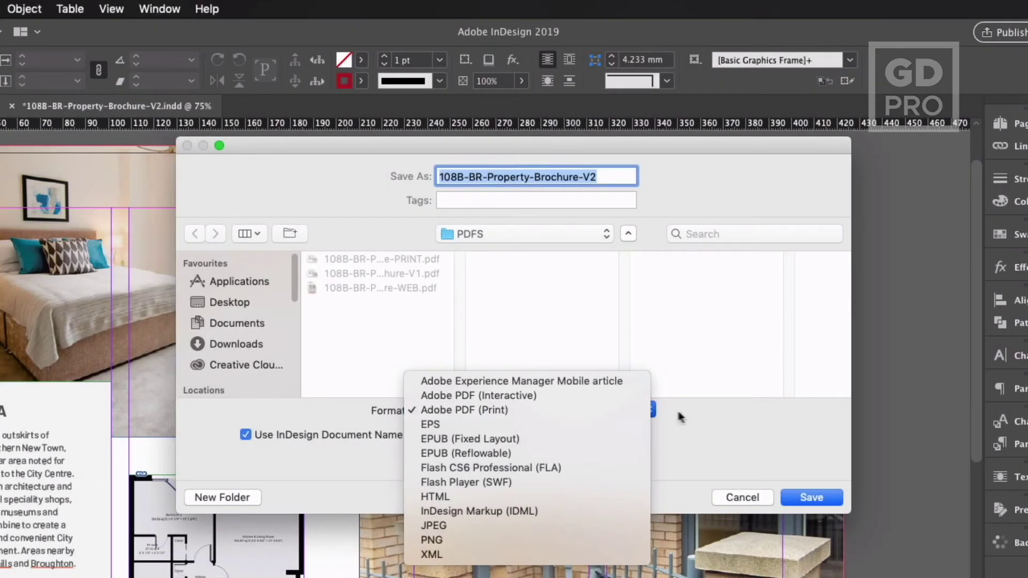
pyautogui.click(708, 416)
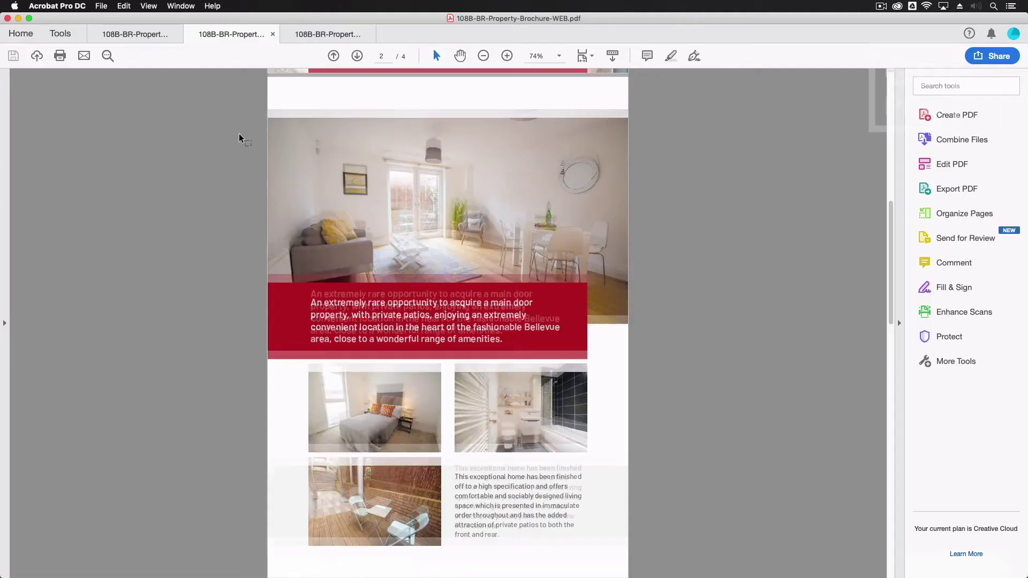
# Step: Page back to the WEB PDF's cover, then cancel InDesign's Export to Interactive PDF dialog
pyautogui.scroll(3, 239, 136)
pyautogui.click(333, 56)
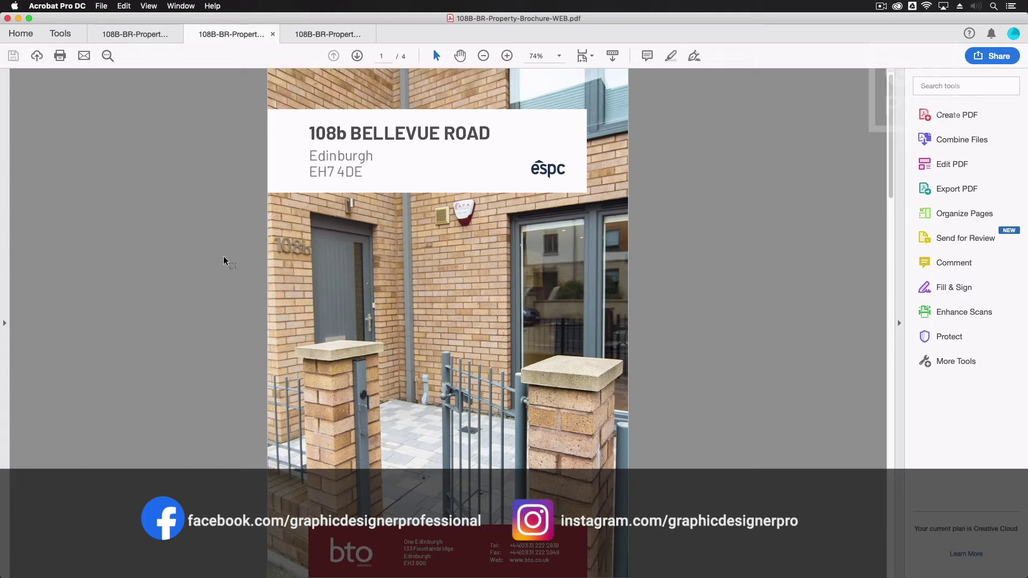
pyautogui.hotkey('ctrl', 'shift', 'Tab')
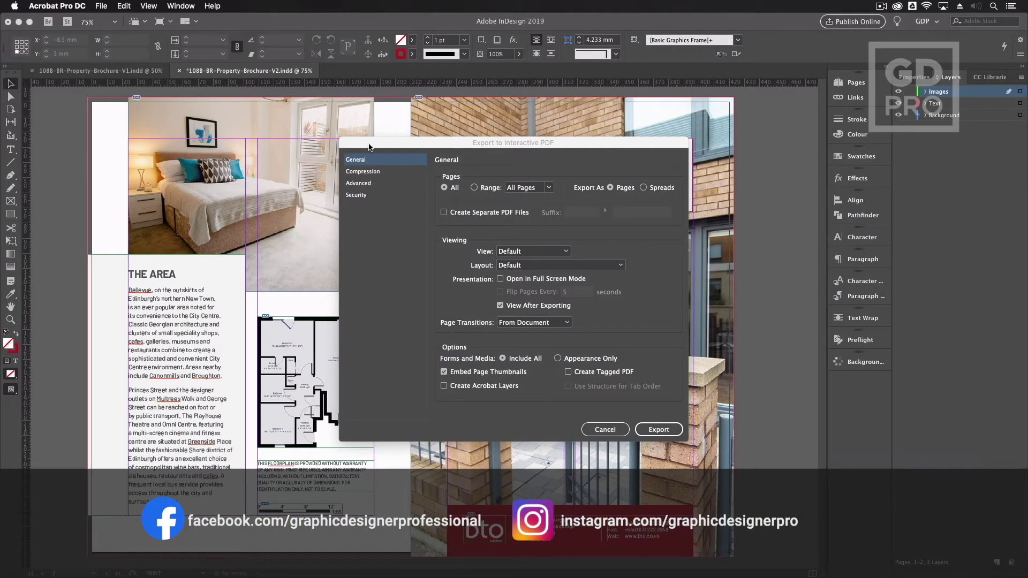
pyautogui.click(369, 147)
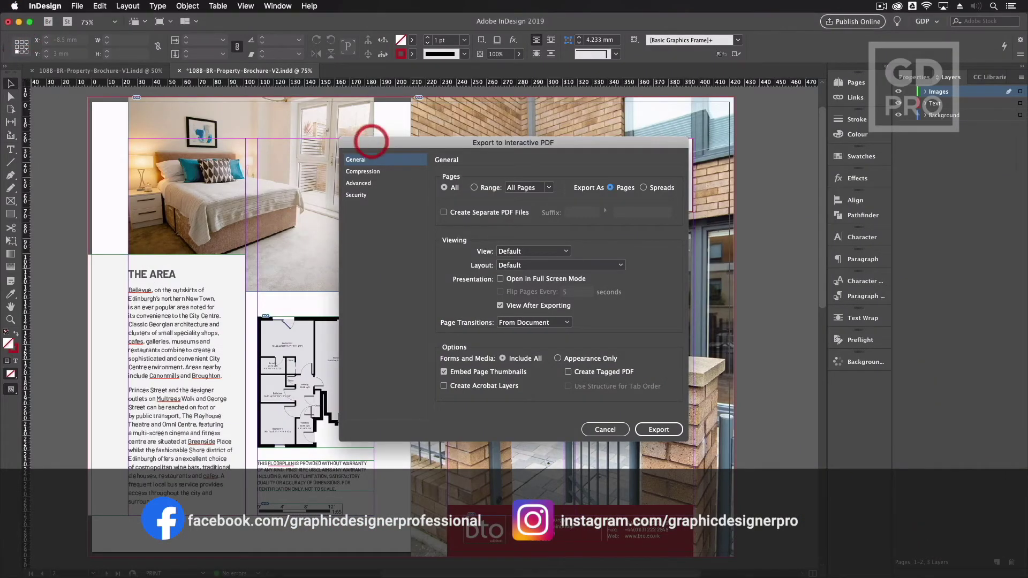
pyautogui.click(606, 429)
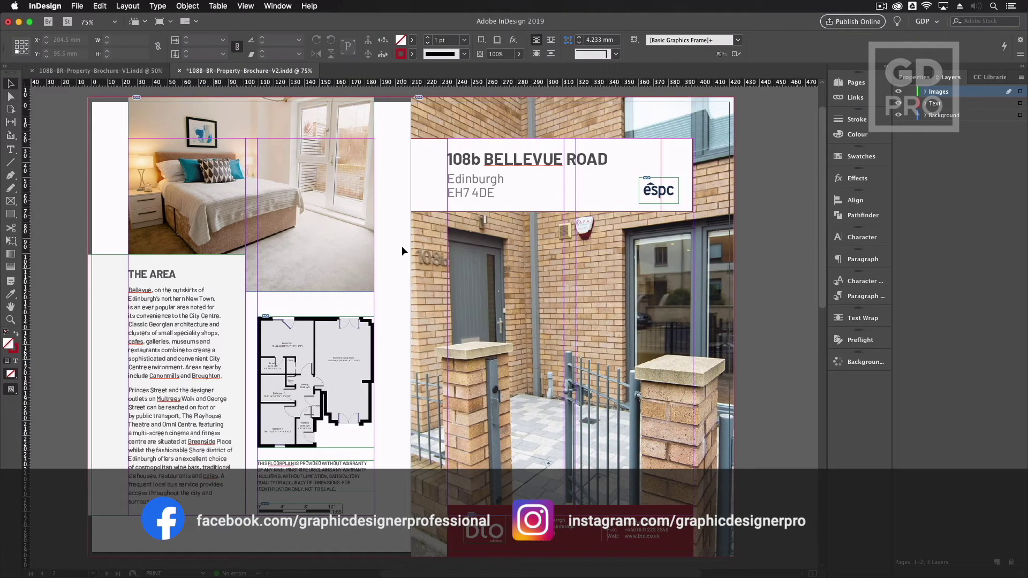
pyautogui.scroll(-3, 402, 249)
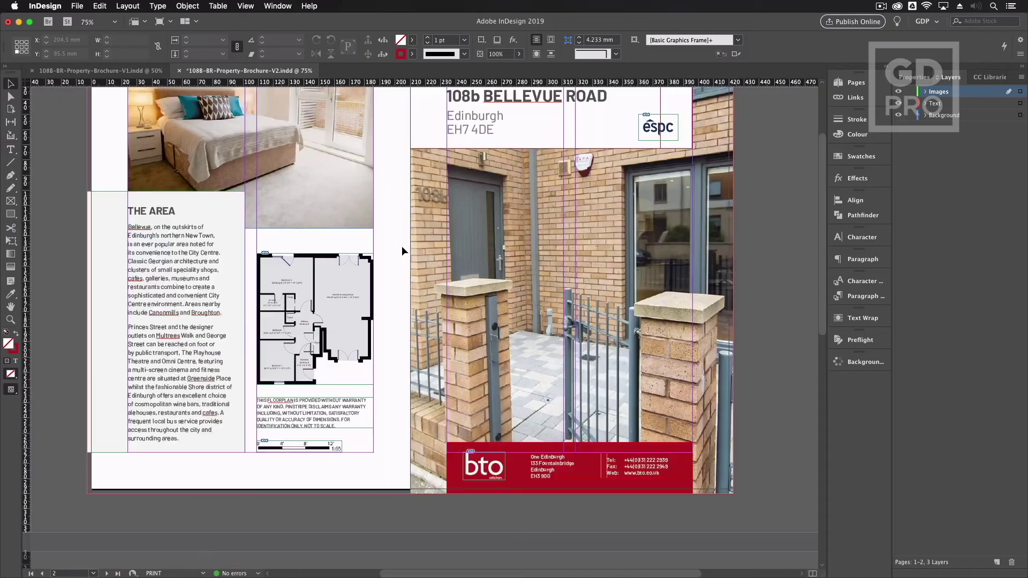
pyautogui.scroll(4, 402, 246)
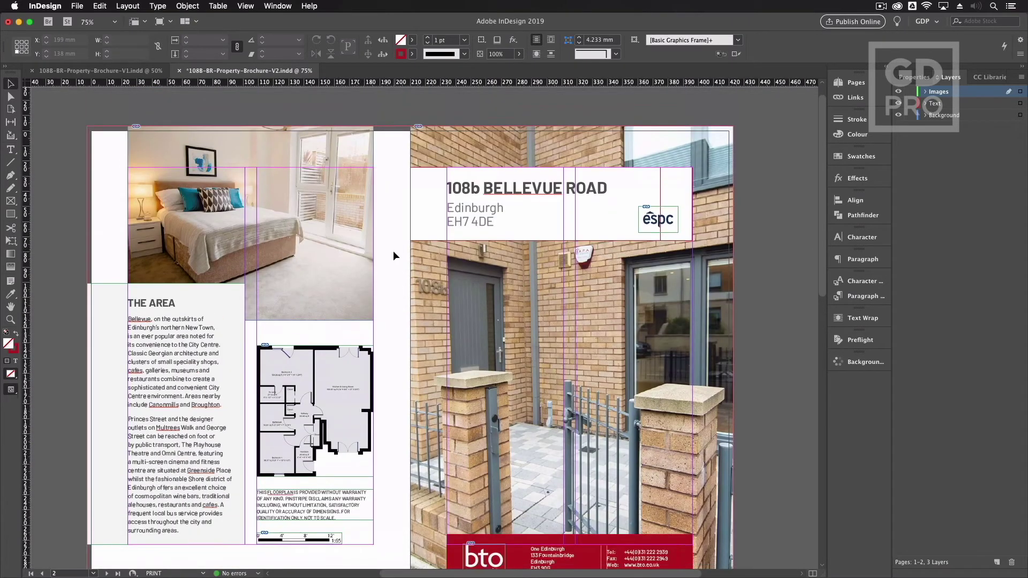